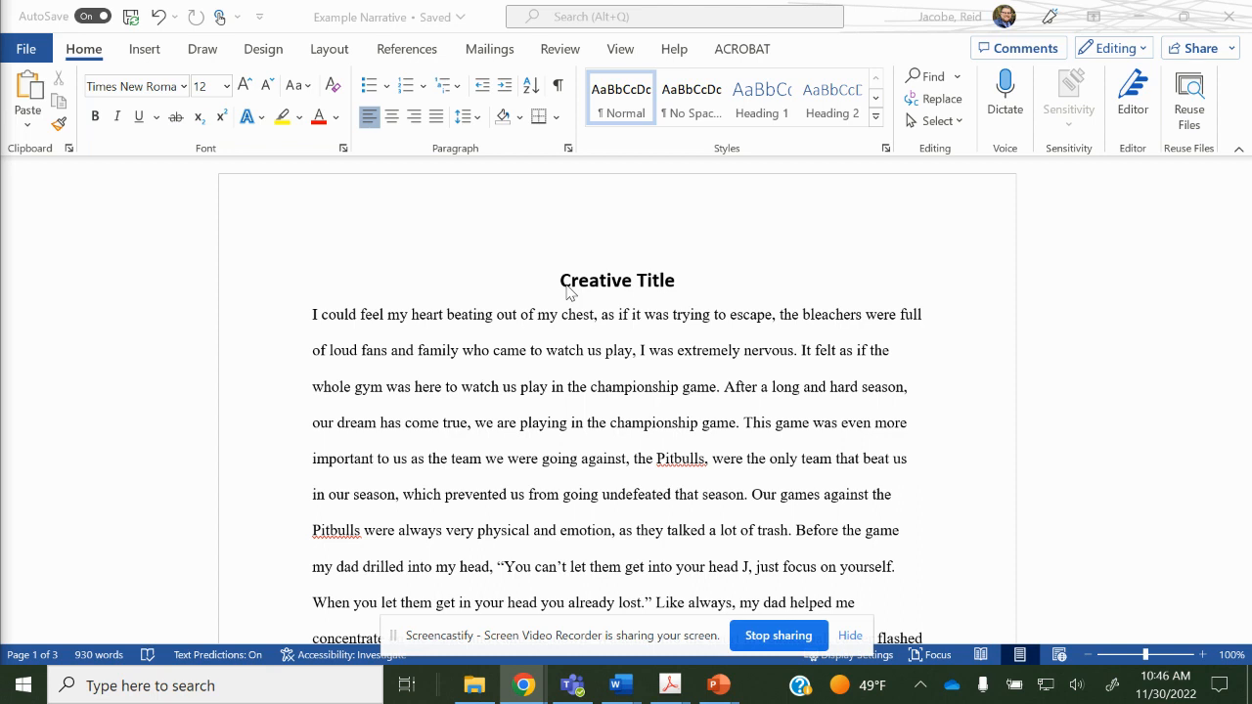
# Check the font, size and formatting of the body text and the Creative Title heading.
pyautogui.click(173, 87)
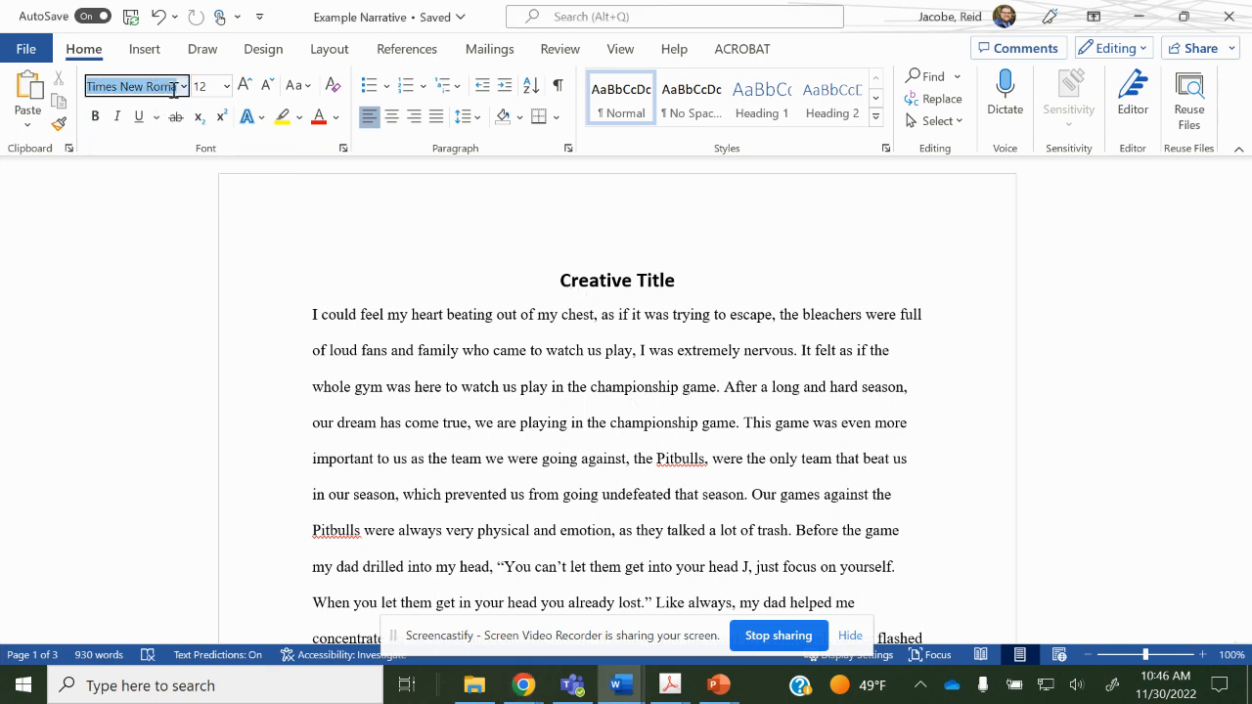
pyautogui.click(209, 87)
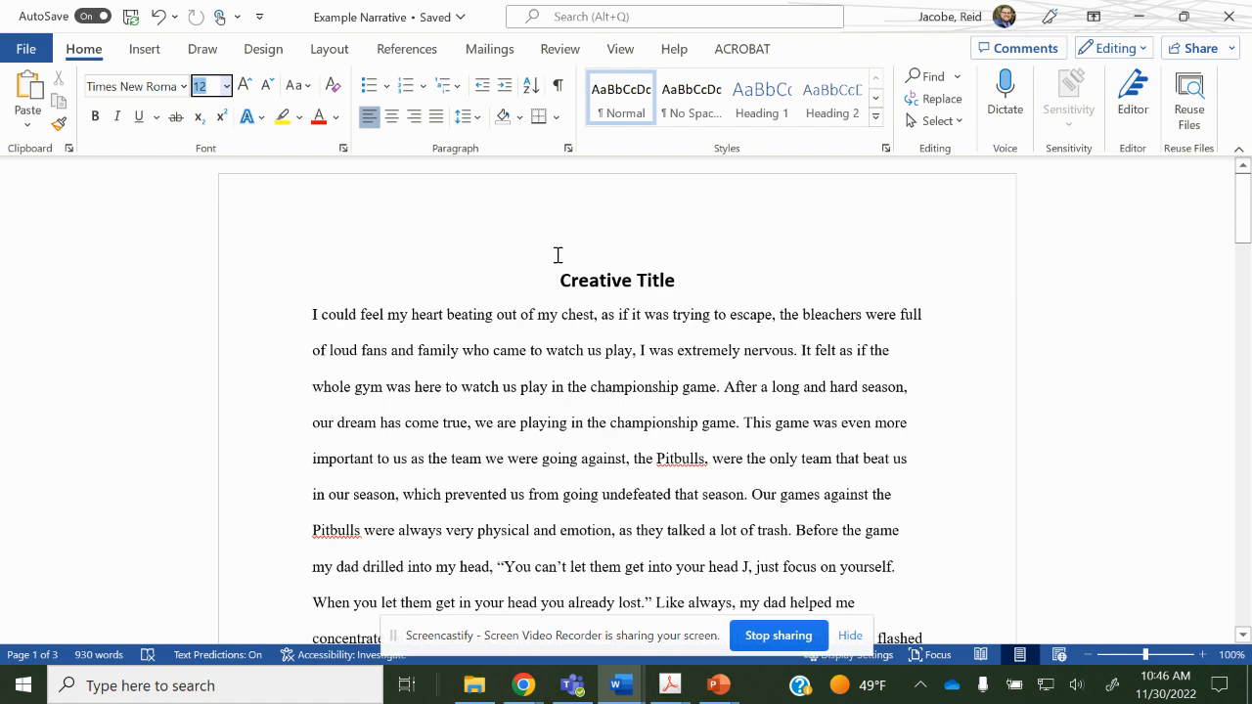
pyautogui.moveTo(687, 281); pyautogui.dragTo(583, 283)
pyautogui.press('Left')
pyautogui.click(364, 350)
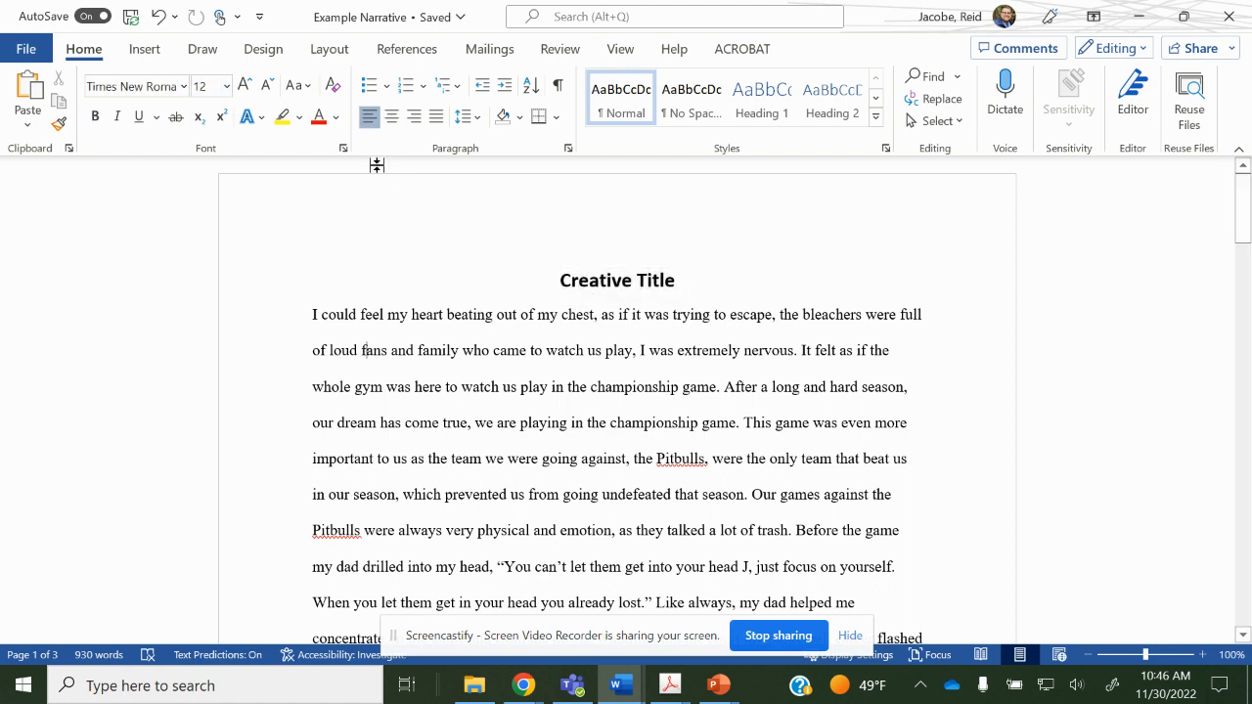
pyautogui.click(313, 305)
# Try single spacing on the first paragraph, then restore it to double spacing.
pyautogui.click(311, 313)
pyautogui.click(463, 122)
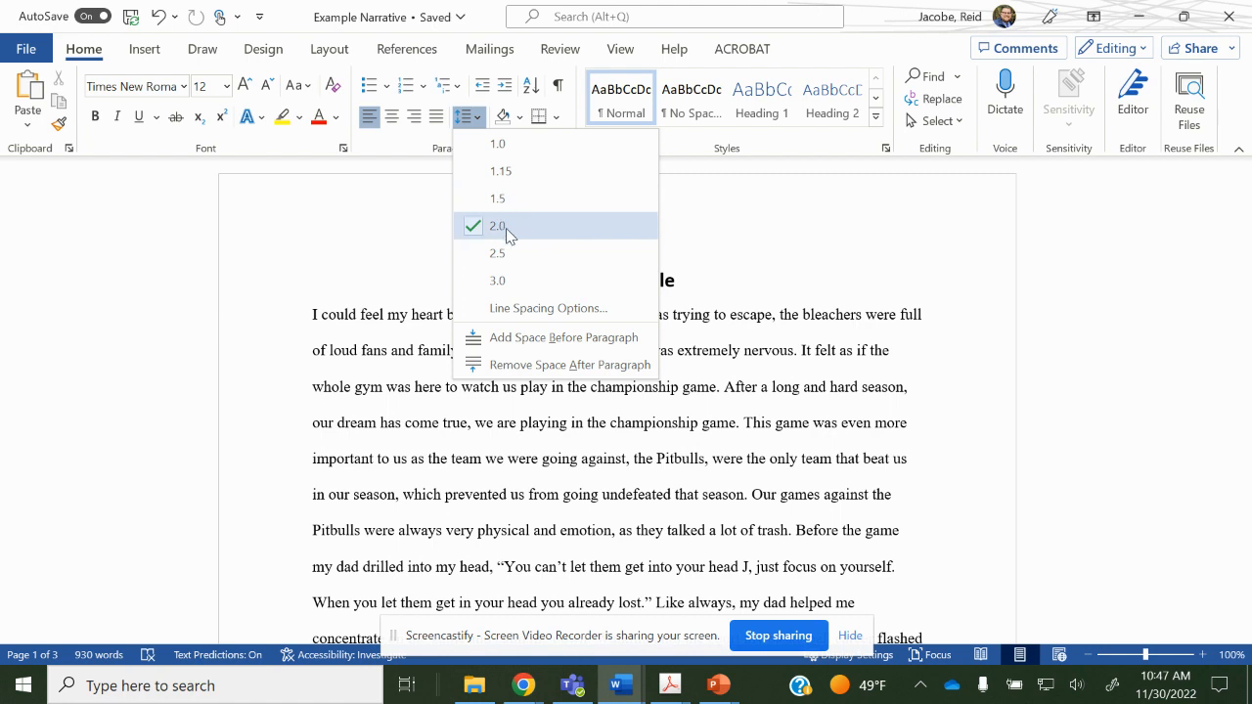
pyautogui.click(497, 144)
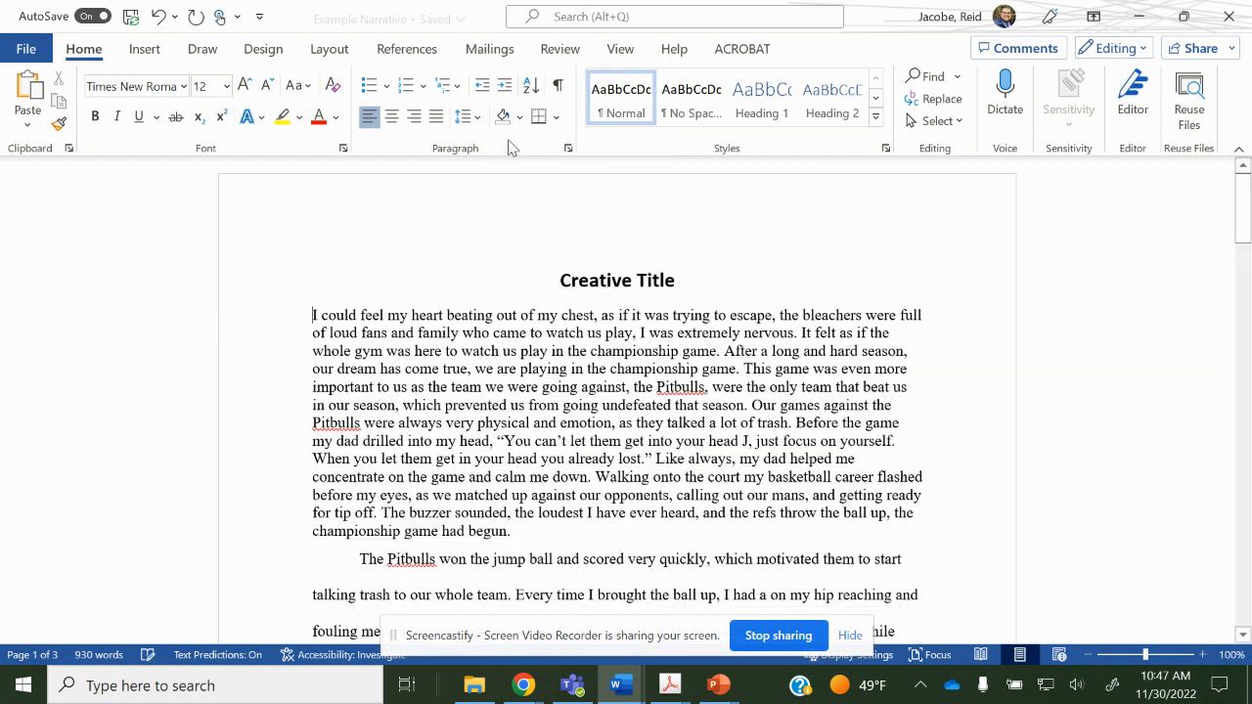
pyautogui.moveTo(313, 315); pyautogui.dragTo(579, 533)
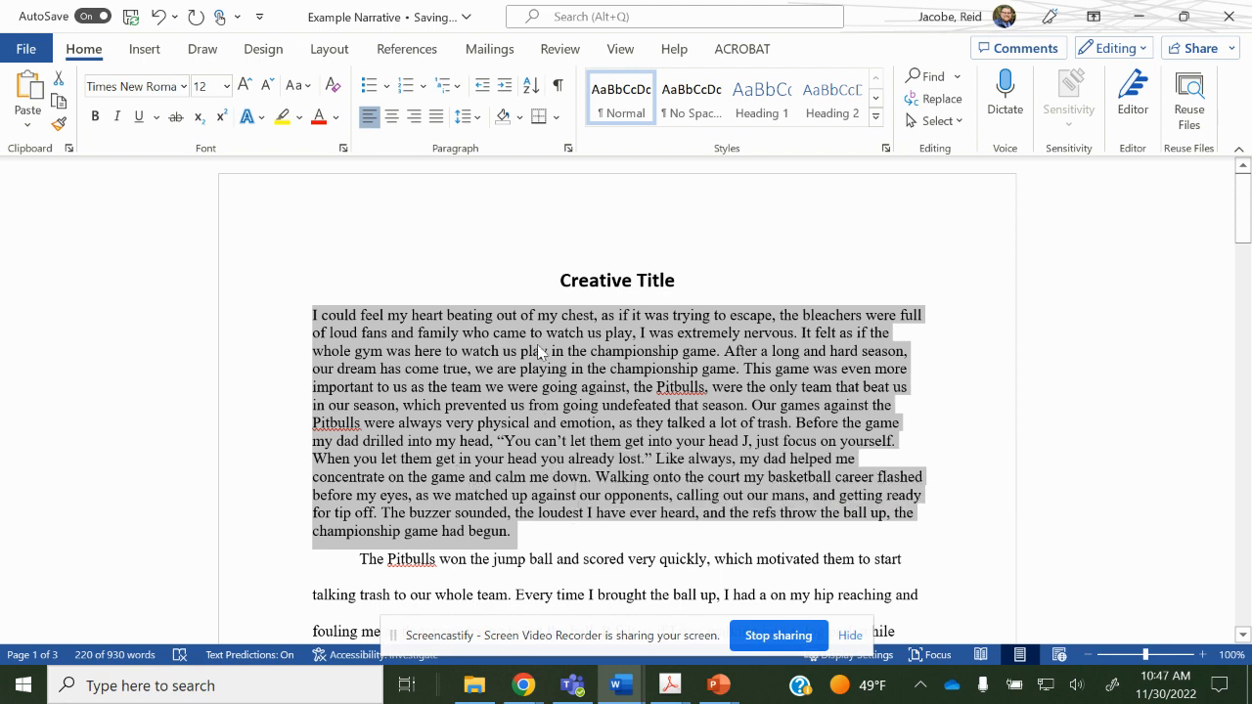
pyautogui.click(481, 123)
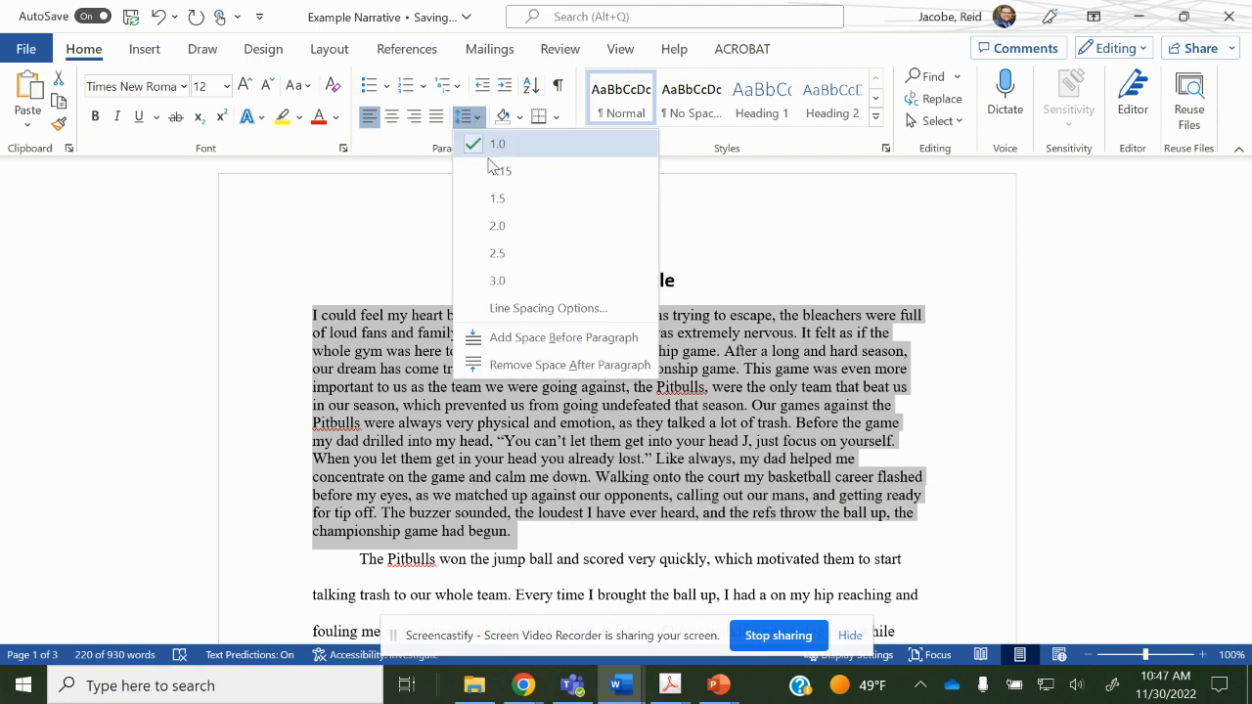
pyautogui.click(520, 222)
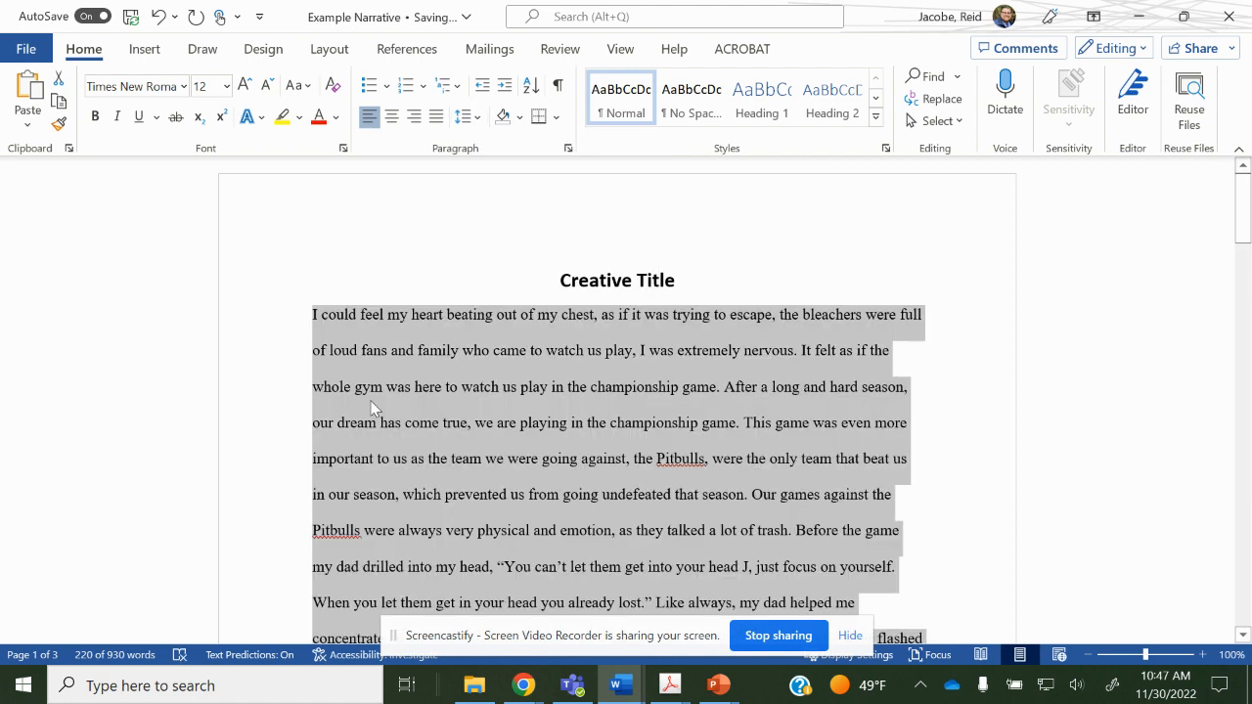
pyautogui.click(452, 303)
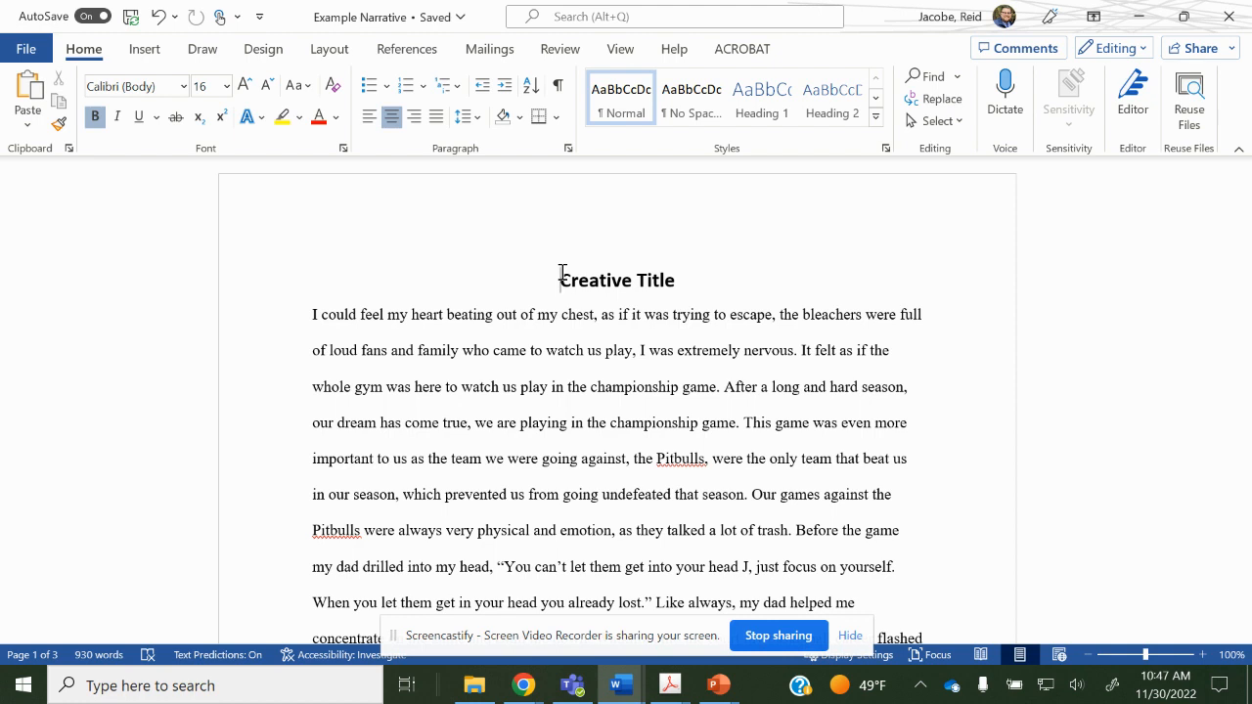
# Add a left-aligned, non-bold Times New Roman 12 line above the title.
pyautogui.press('Return')
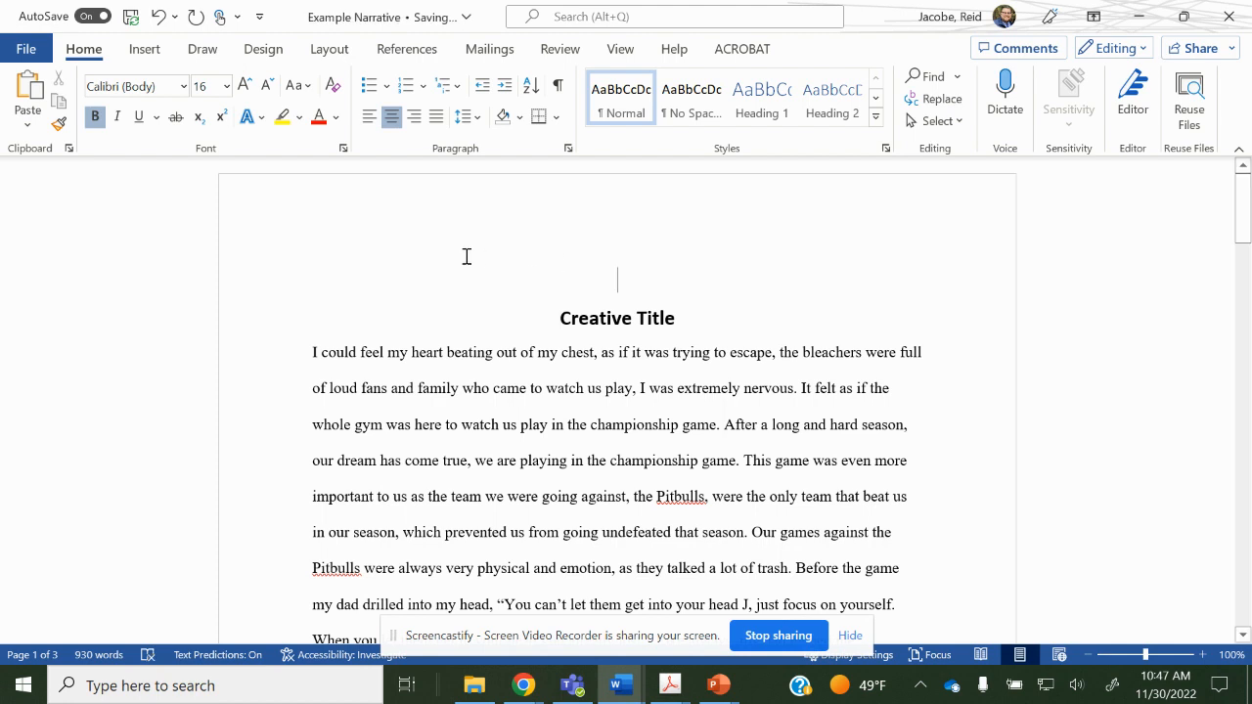
pyautogui.click(370, 117)
pyautogui.click(163, 90)
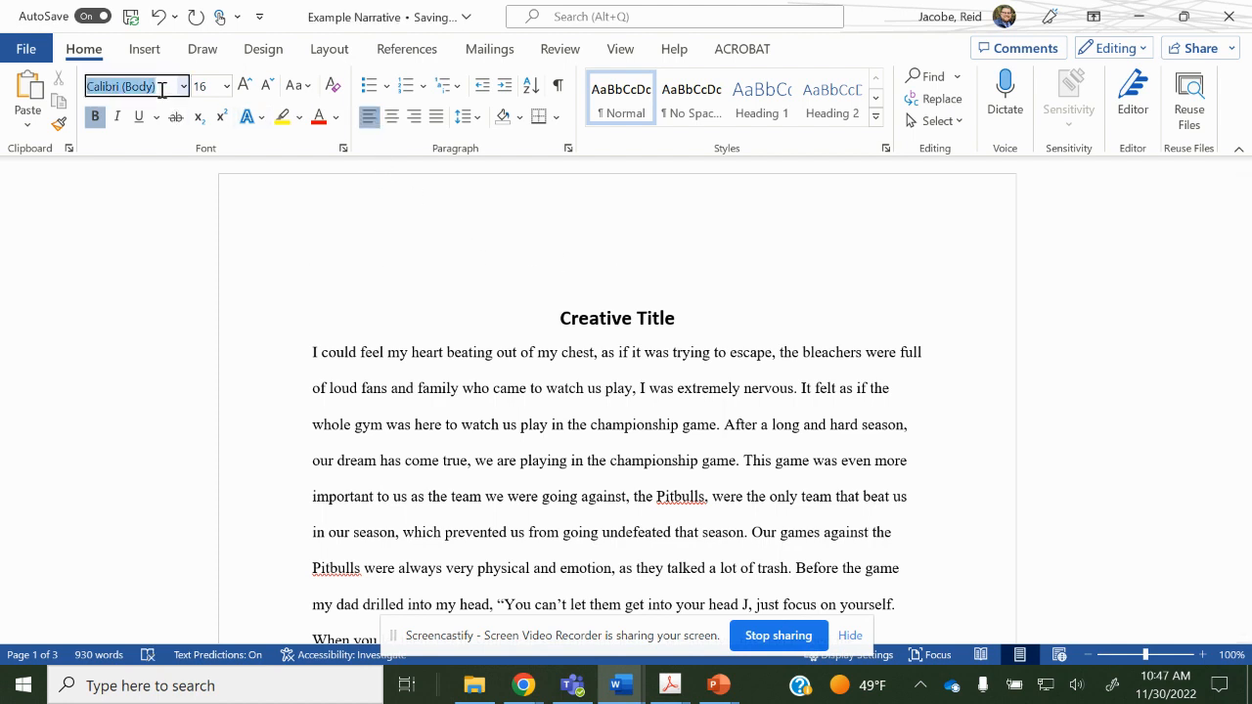
pyautogui.write('Times New Roman')
pyautogui.press('Return')
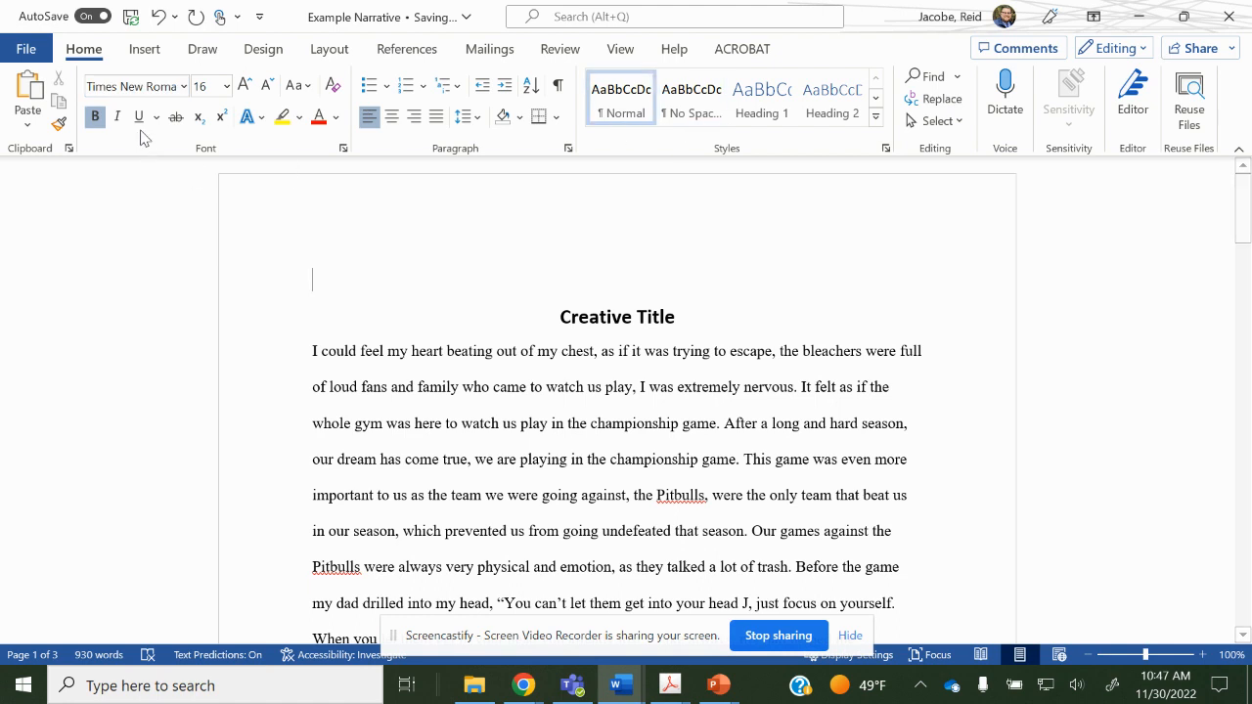
pyautogui.click(200, 88)
pyautogui.write('12')
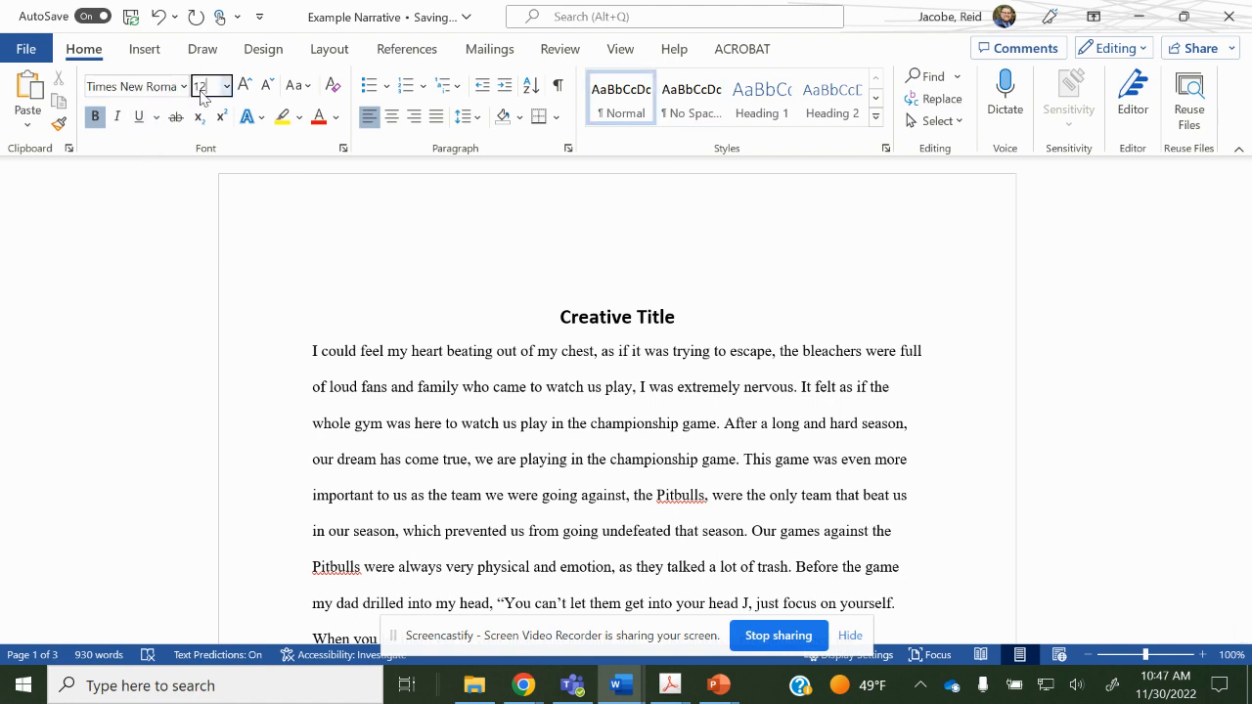
pyautogui.press('Return')
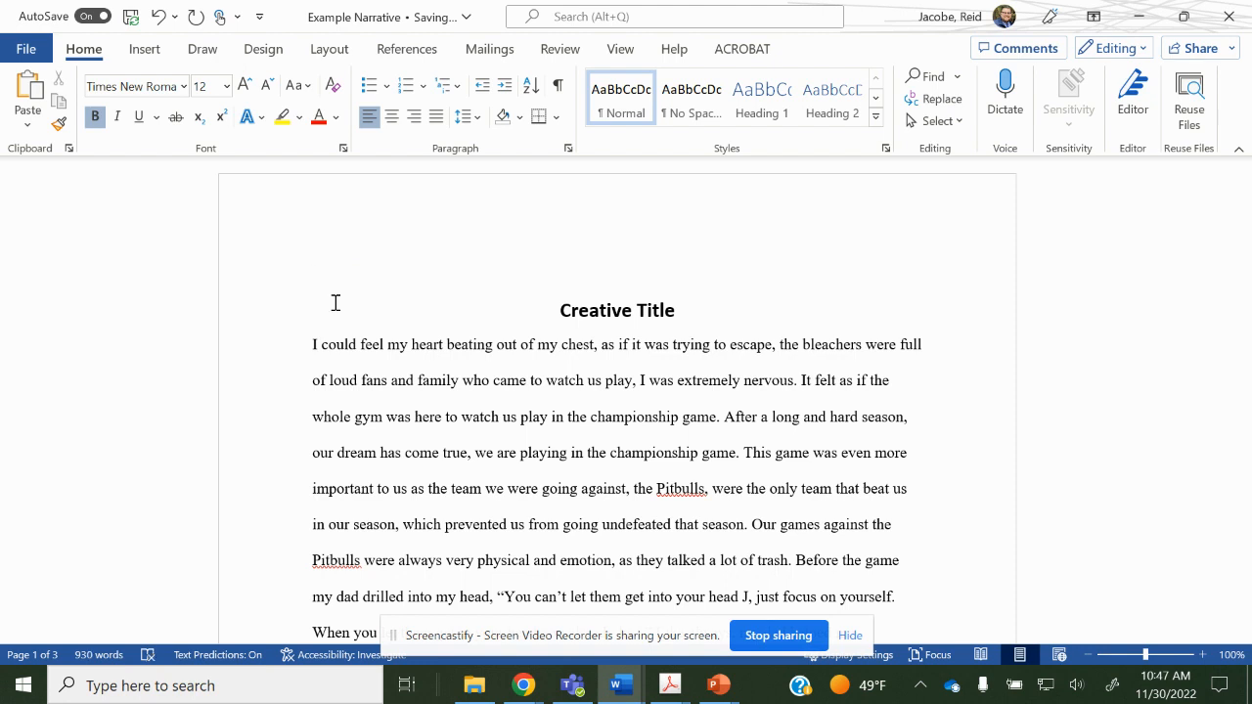
pyautogui.hotkey('ctrl', 'b')
# Type the heading lines: student's name, teacher's name, 'Period 3/English', and '30 November 2022'.
pyautogui.press('Return')
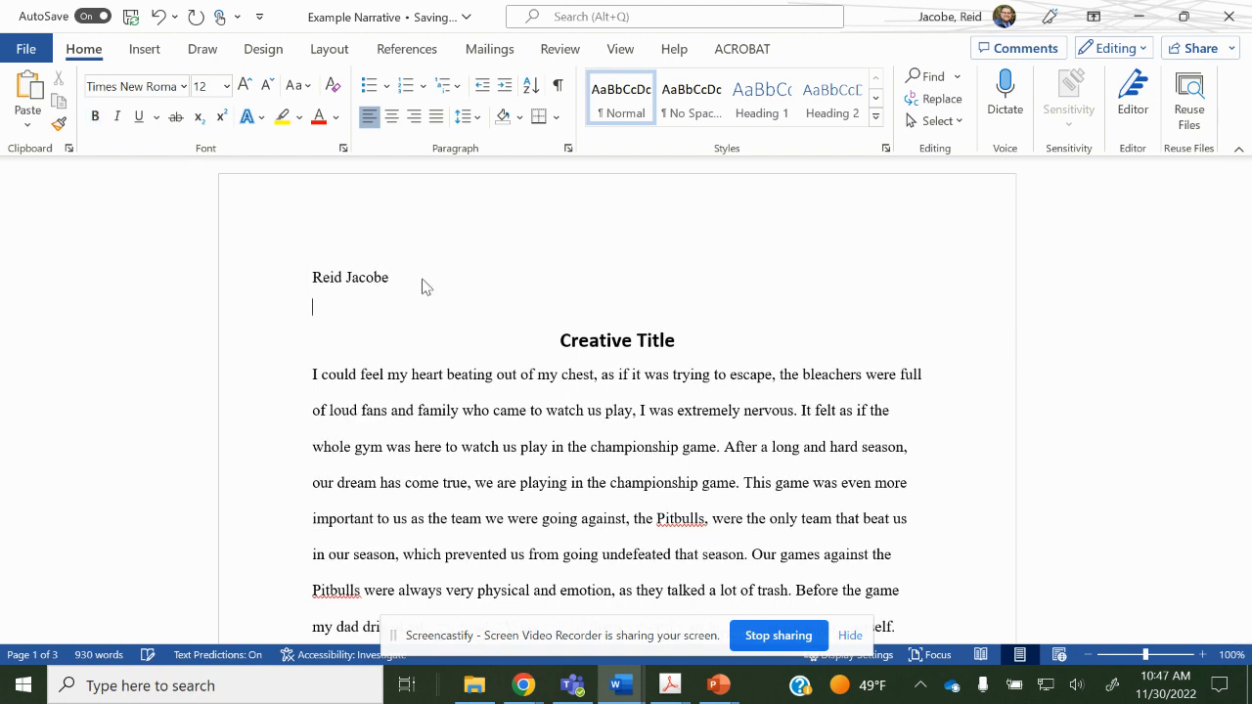
pyautogui.write('Mr. Doerksen')
pyautogui.press('Return')
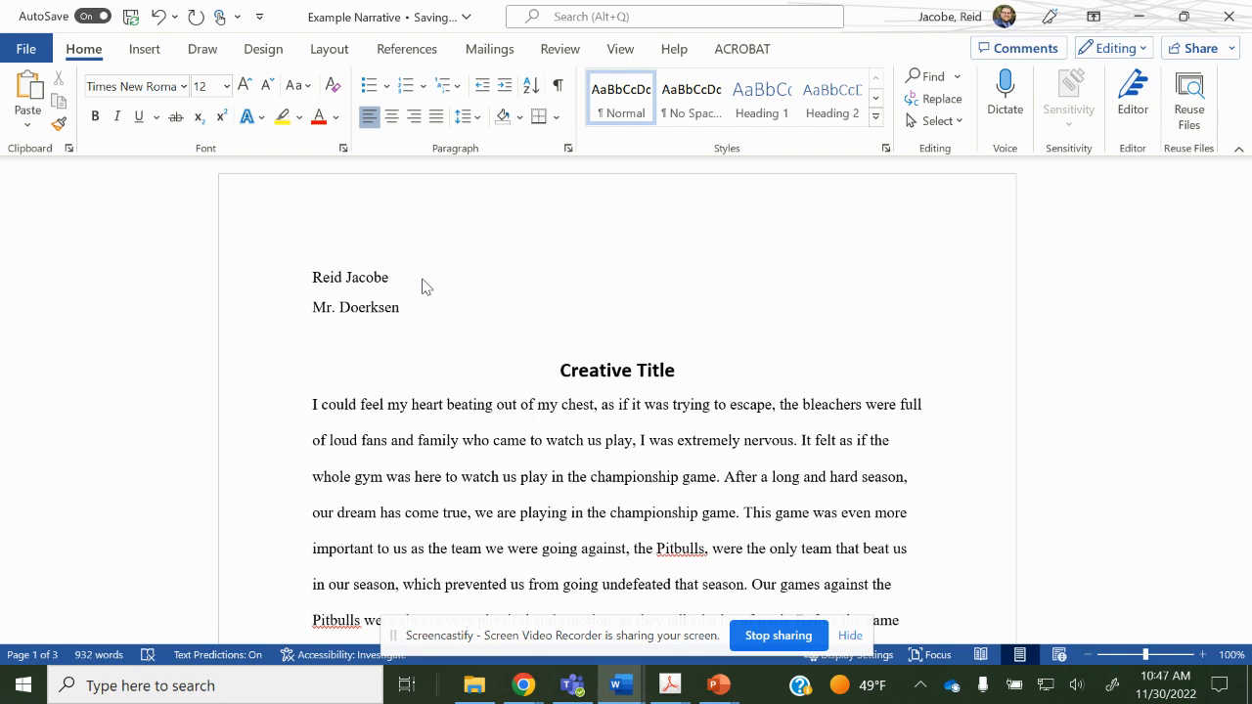
pyautogui.write('Period 3/English 1')
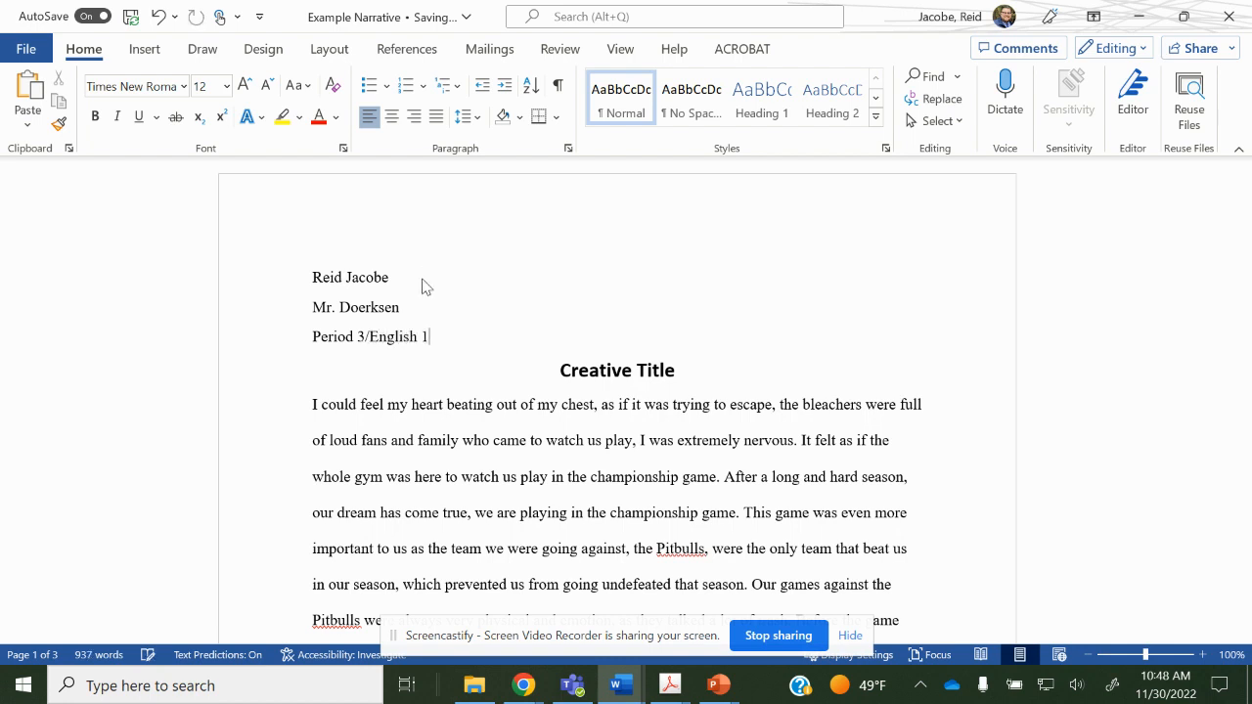
pyautogui.press('Return')
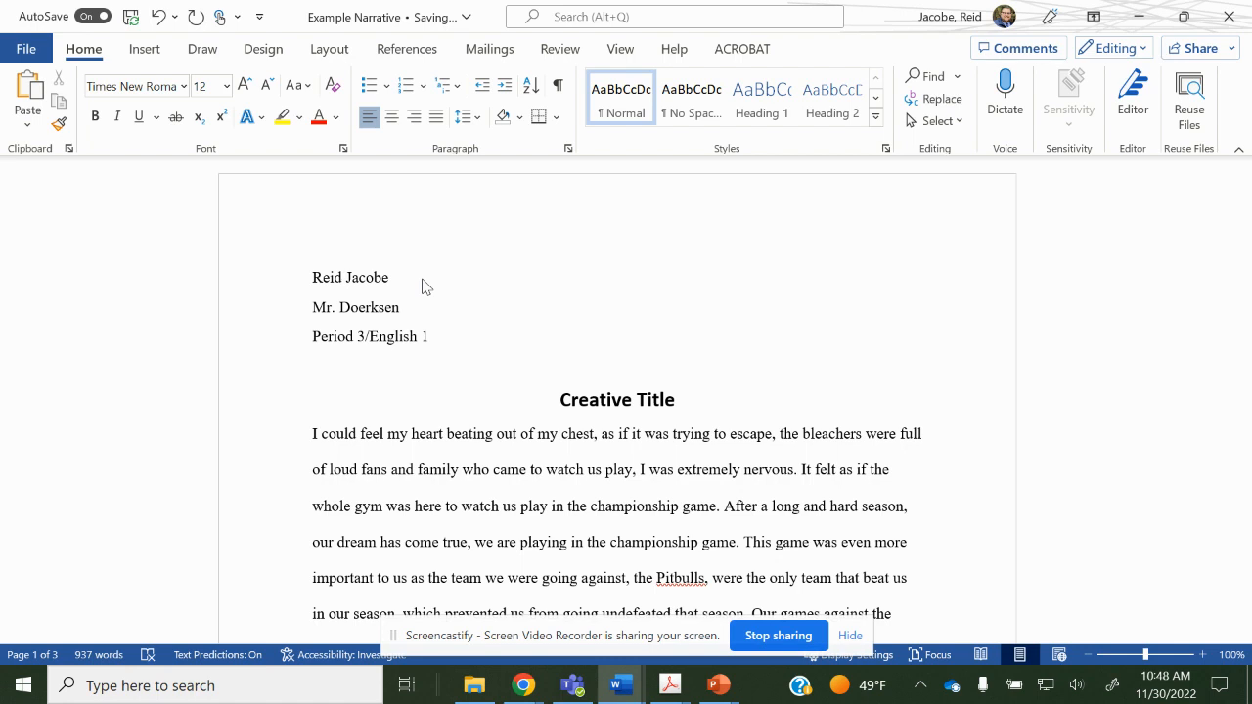
pyautogui.write('30 November ')
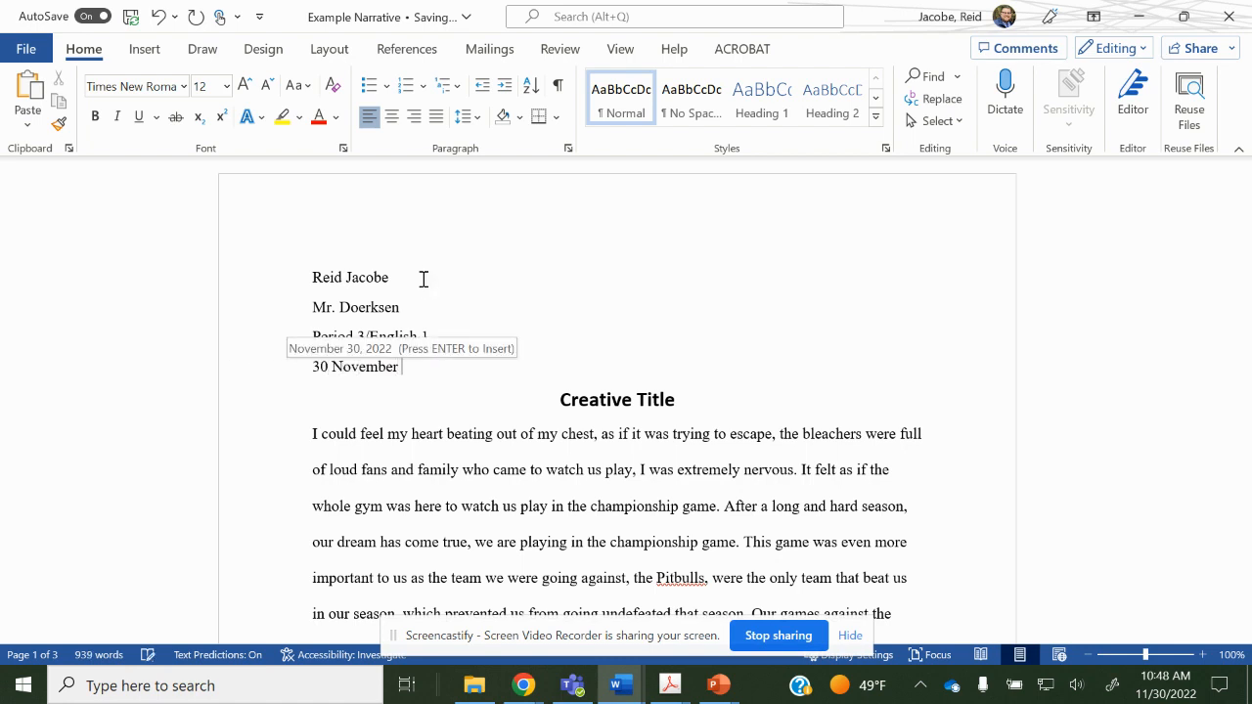
pyautogui.write('2022')
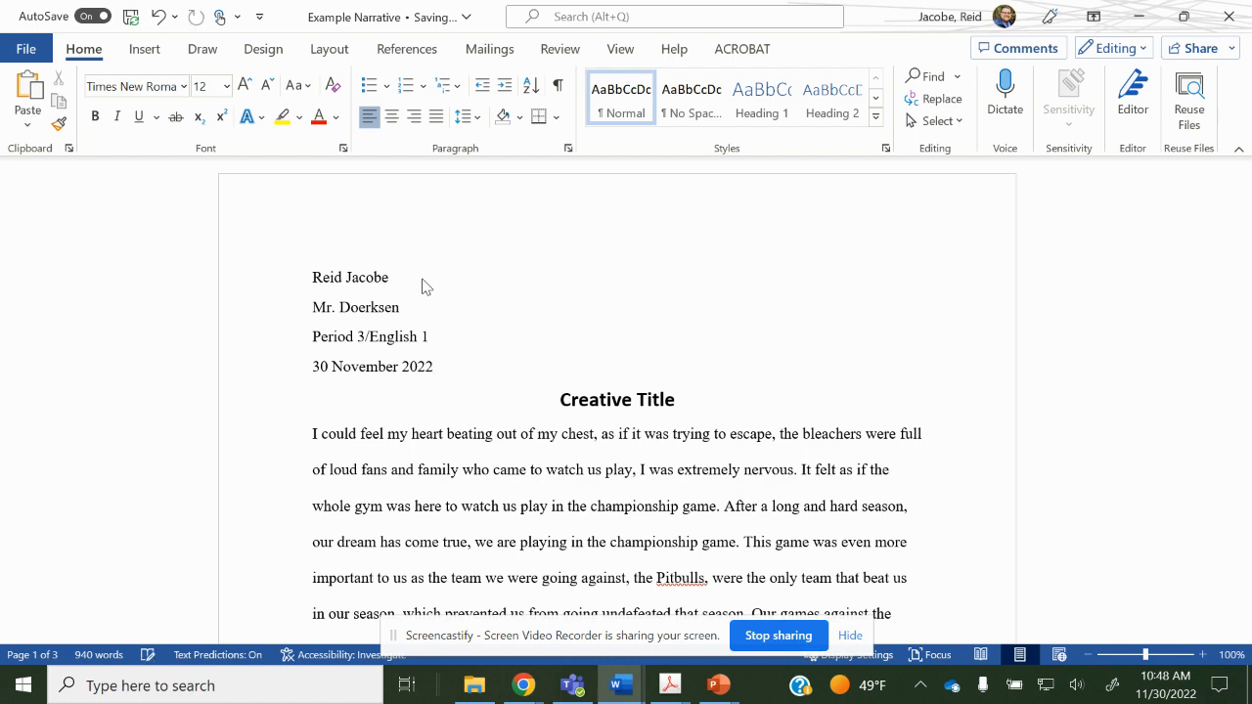
# Change the 'Creative Title' heading to Times New Roman at 12 pt.
pyautogui.click(682, 398)
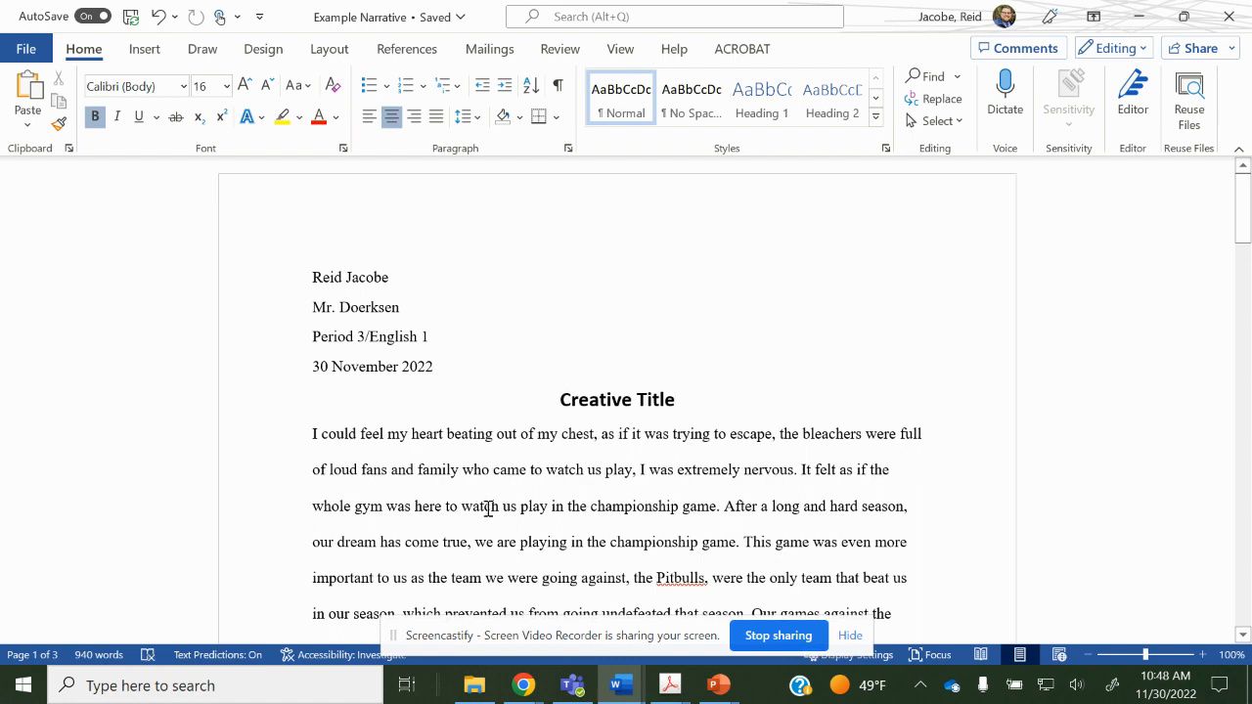
pyautogui.click(558, 399)
pyautogui.keyDown('shift'); pyautogui.click(731, 392); pyautogui.keyUp('shift')
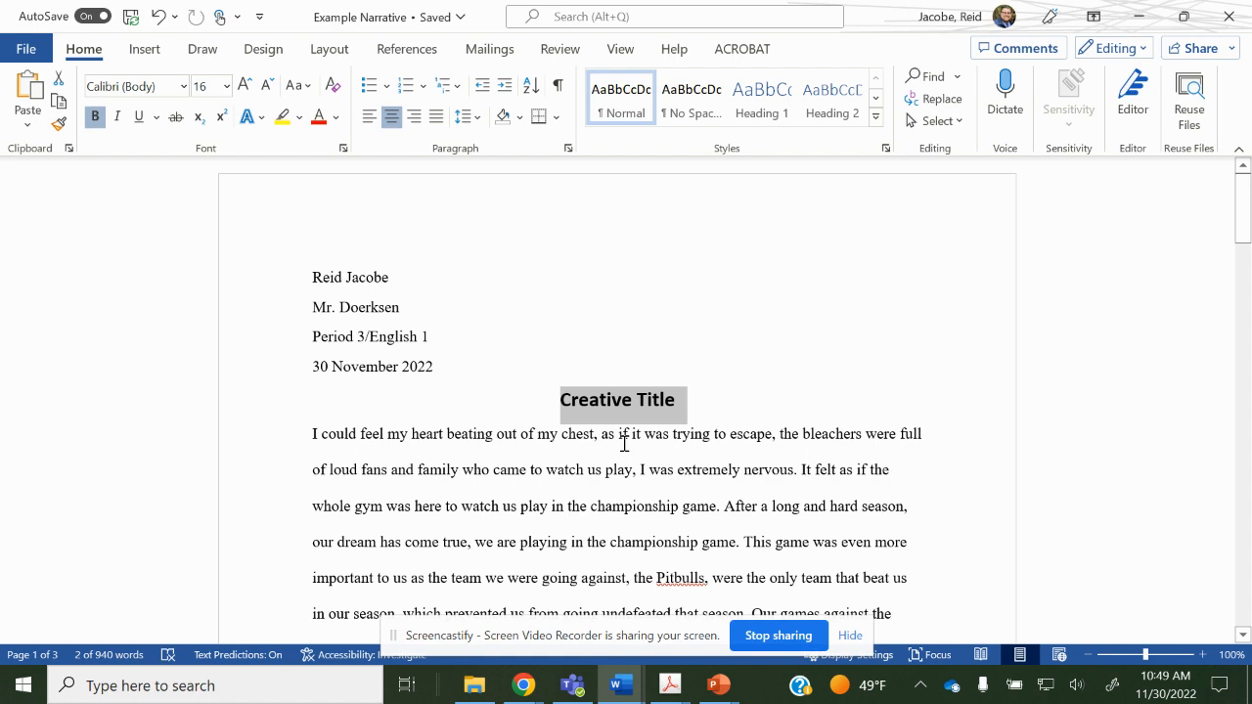
pyautogui.click(131, 87)
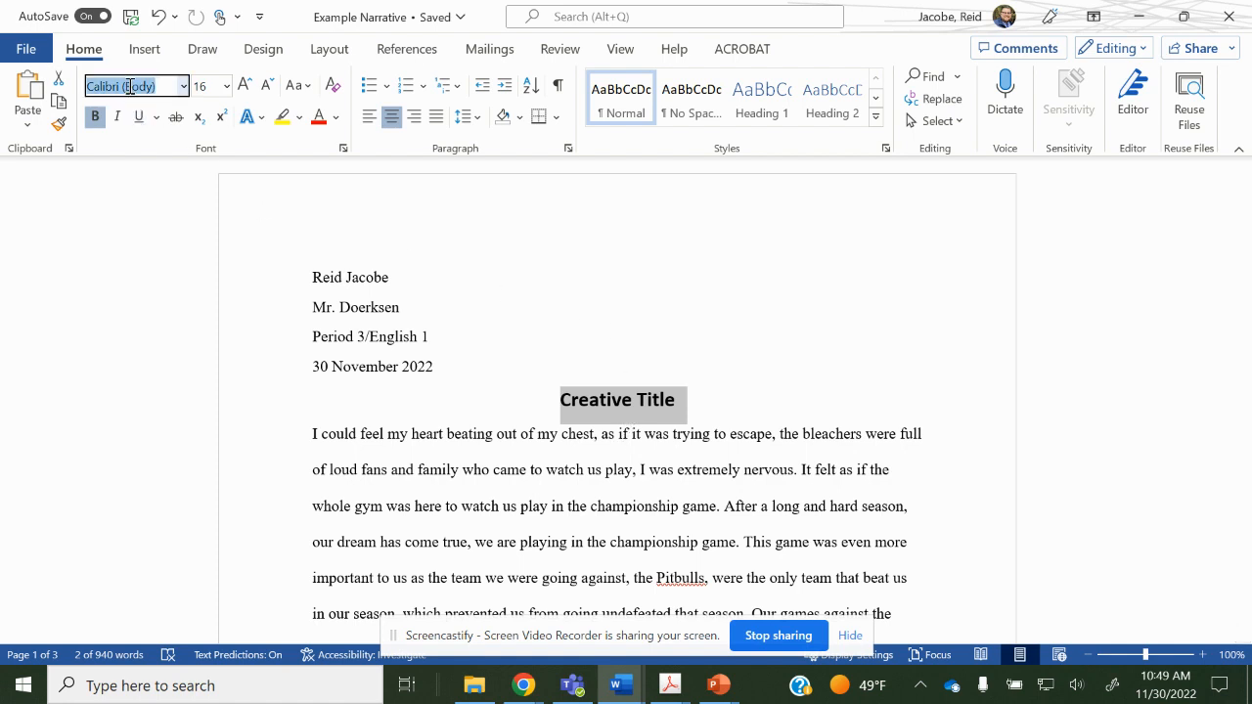
pyautogui.write('Times New Roma')
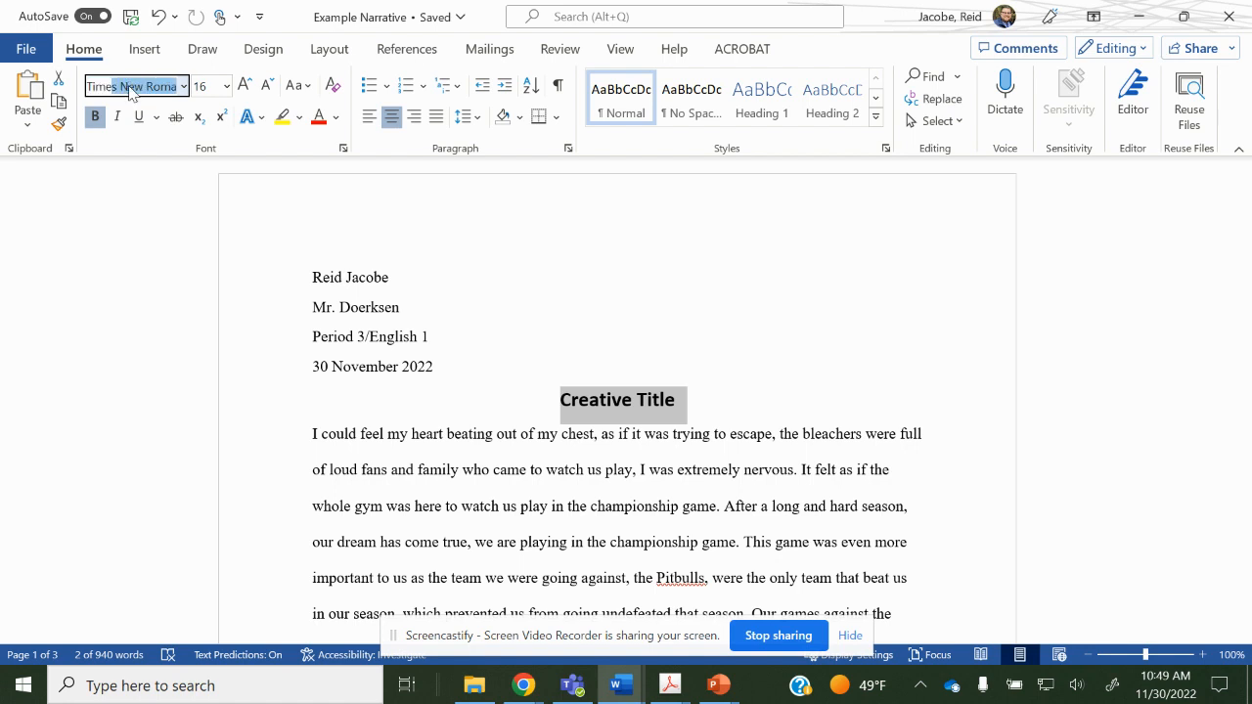
pyautogui.press('Return')
pyautogui.click(217, 85)
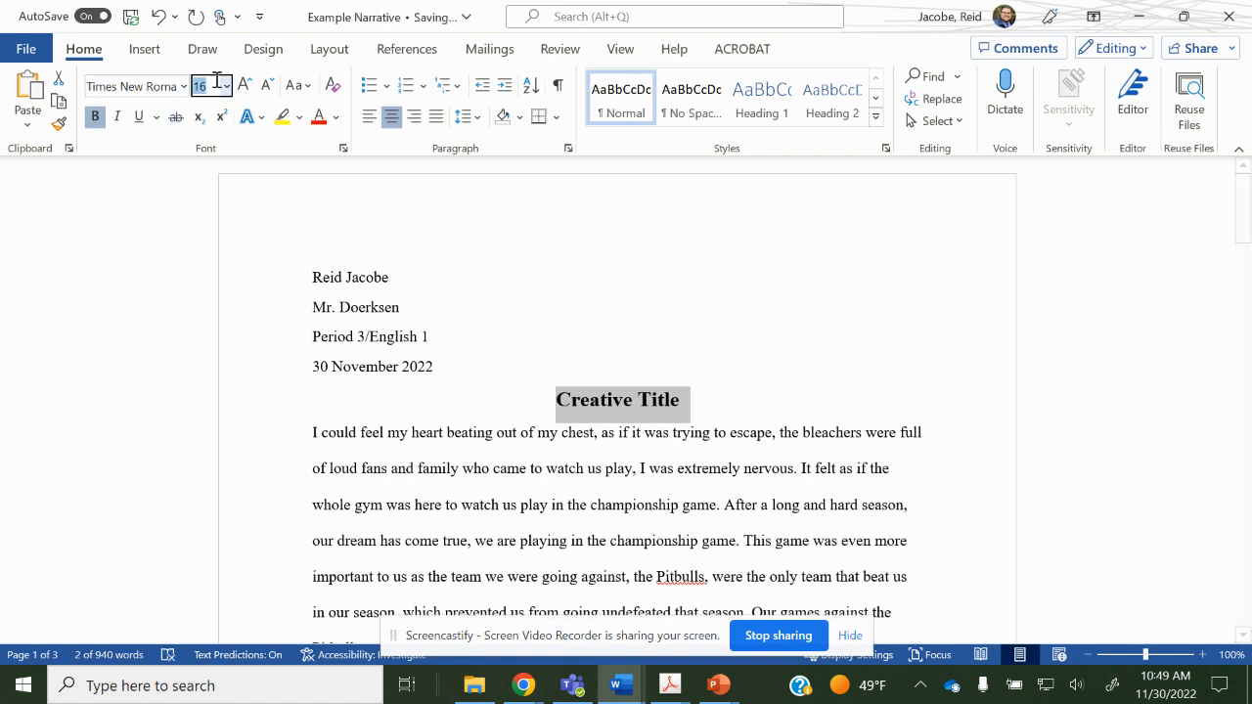
pyautogui.write('12')
pyautogui.press('Return')
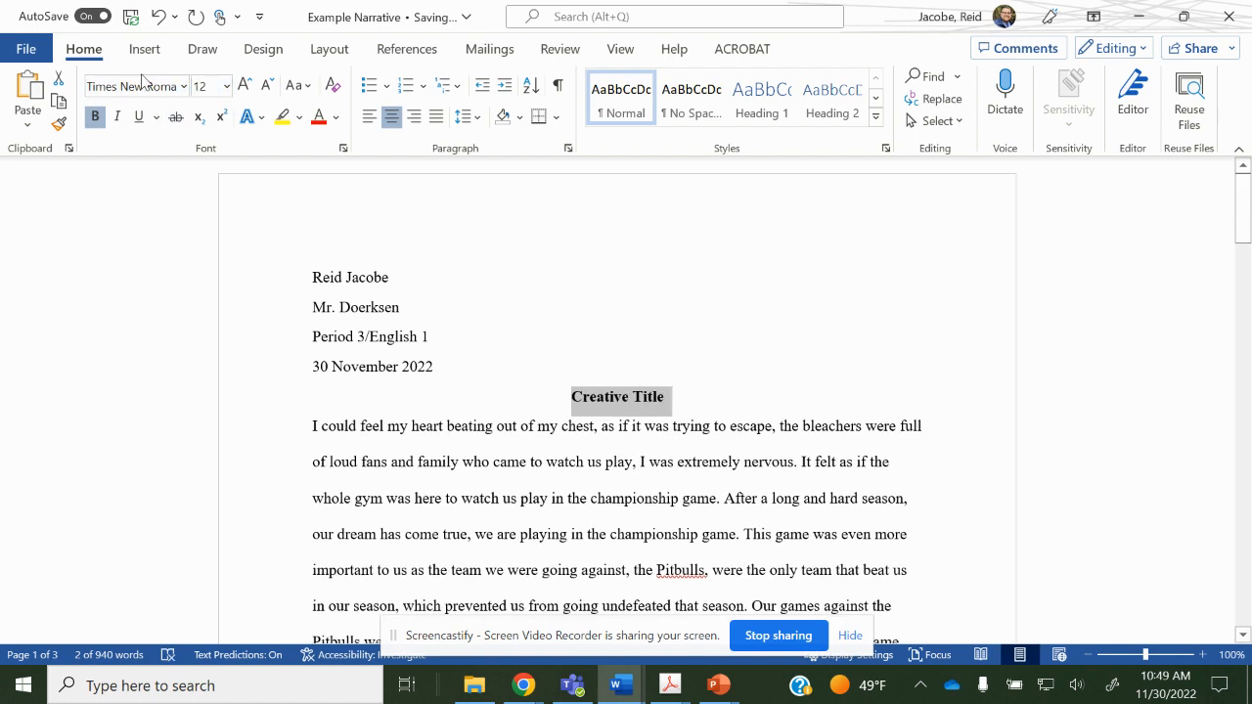
pyautogui.click(672, 474)
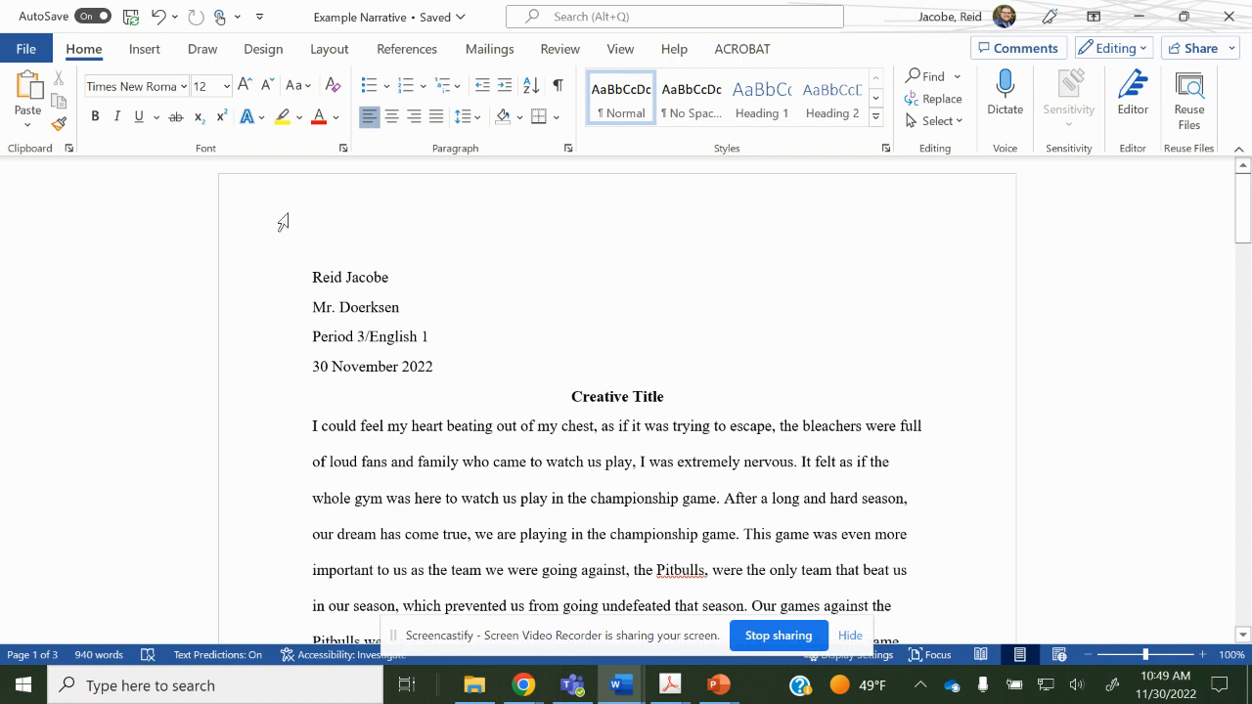
# Insert a Blank header at the top of the page.
pyautogui.doubleClick(331, 193)
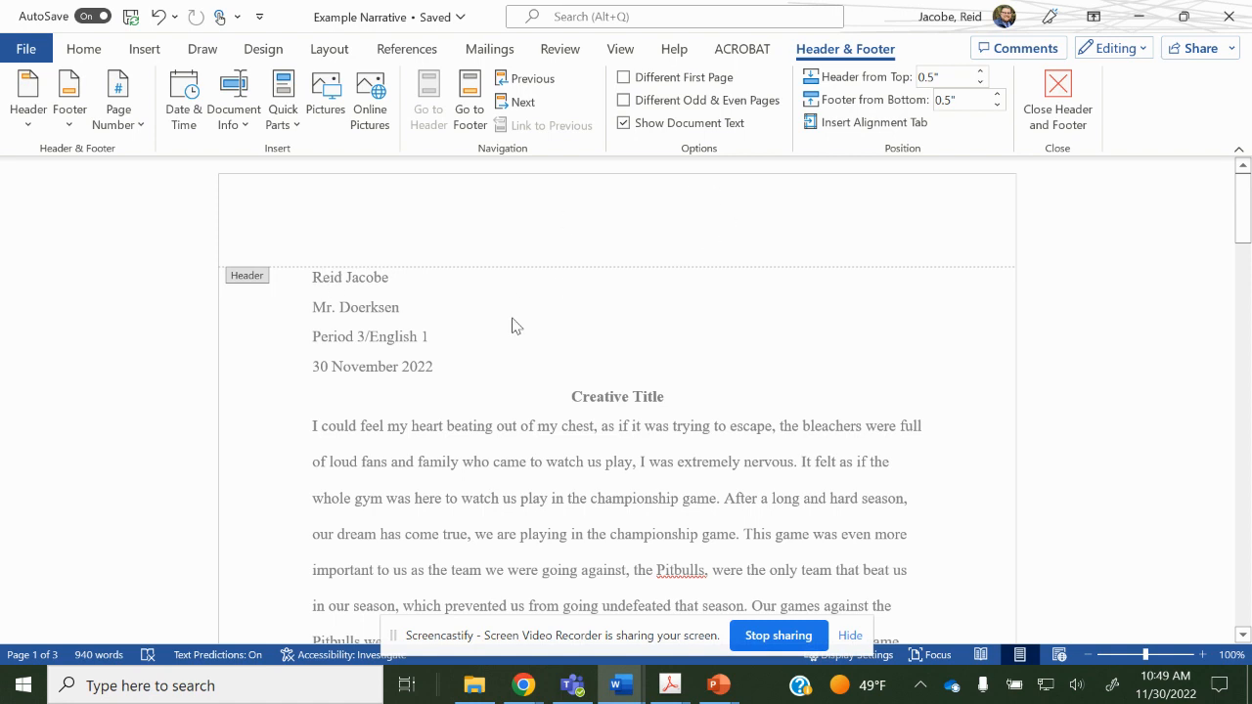
pyautogui.doubleClick(362, 377)
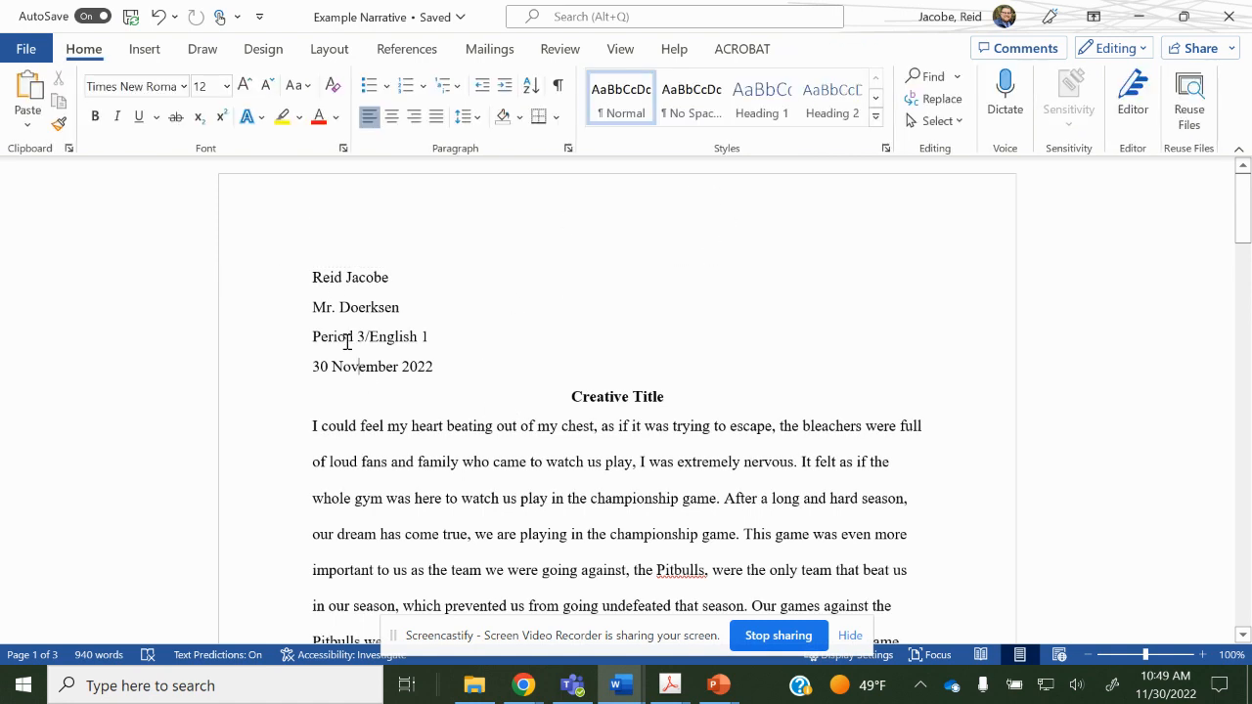
pyautogui.click(139, 47)
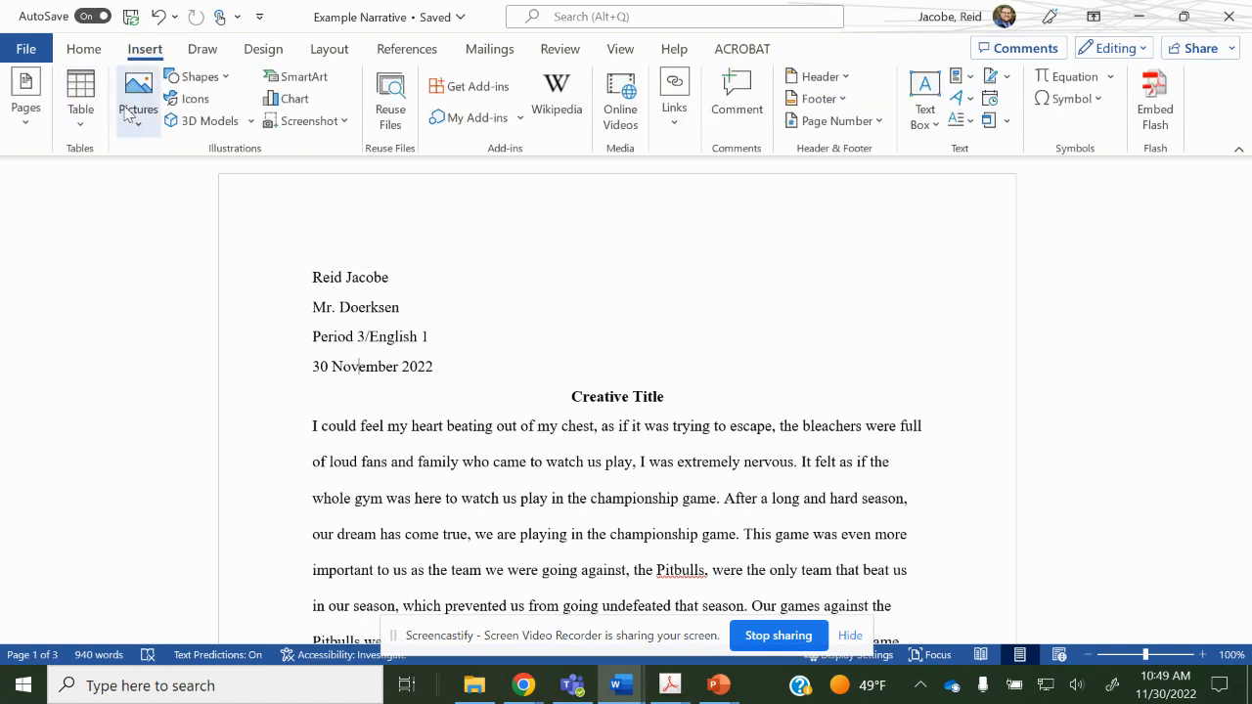
pyautogui.click(818, 76)
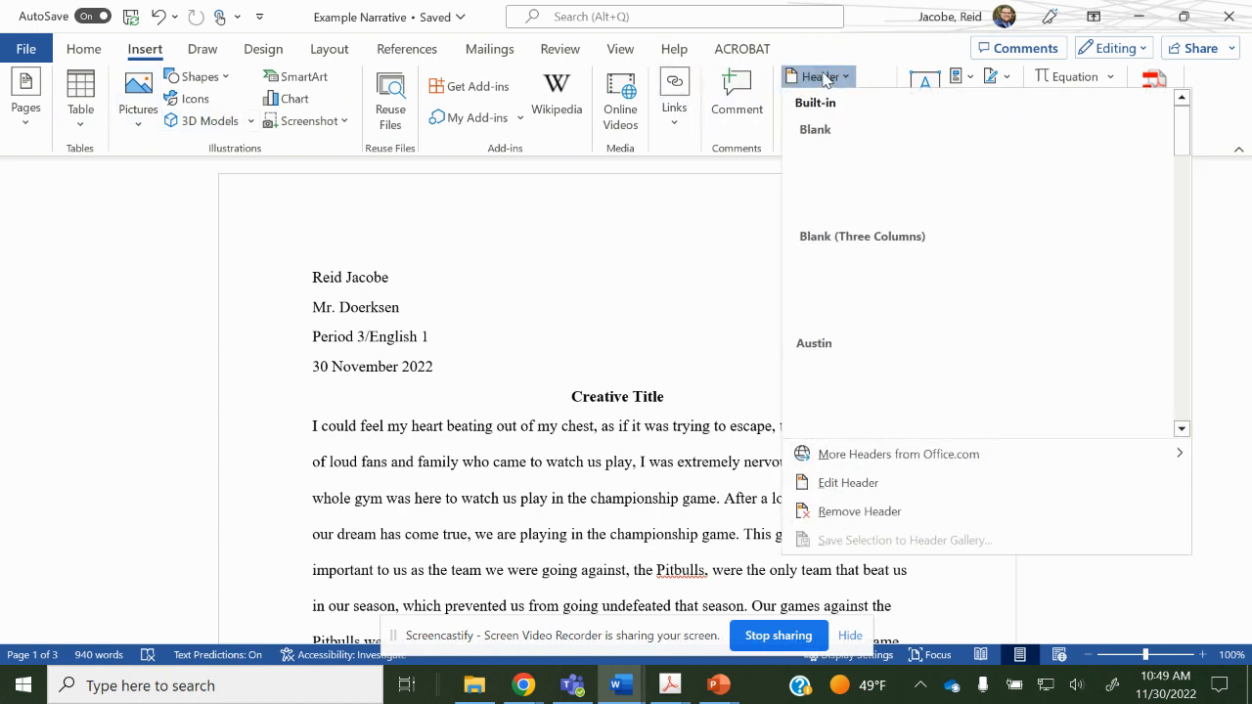
pyautogui.click(931, 174)
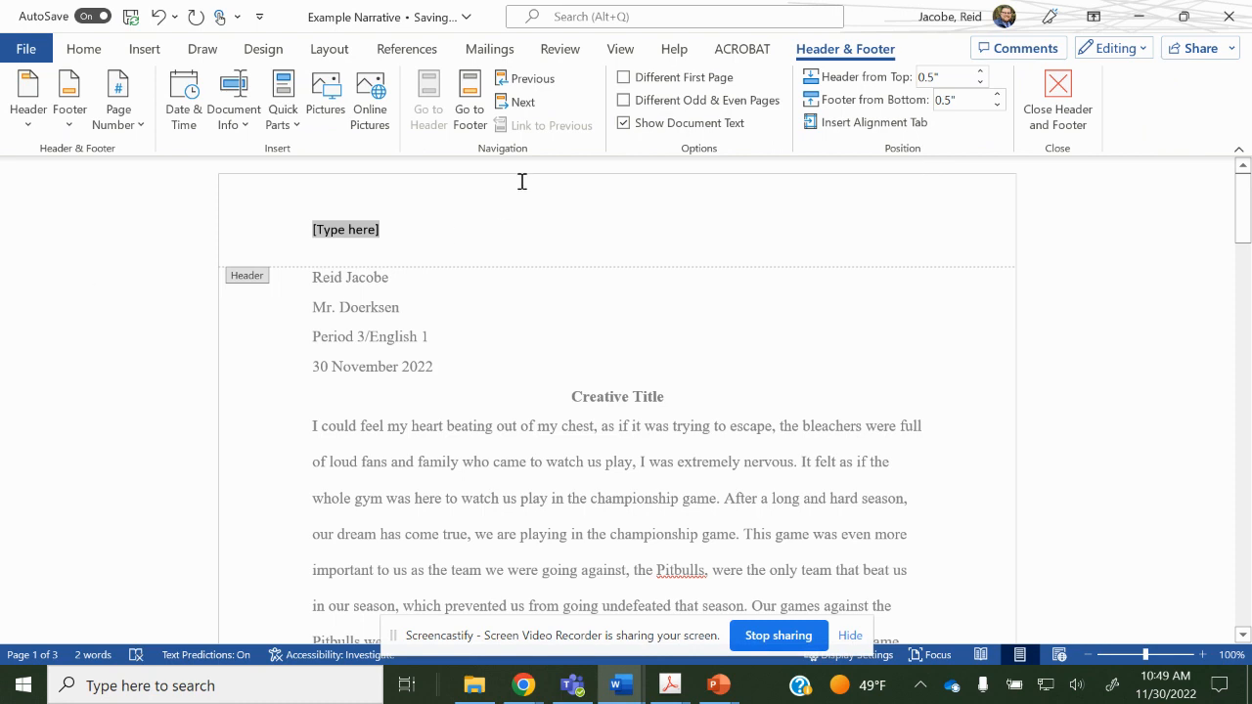
# Add a plain page number at the top right of the header.
pyautogui.click(137, 118)
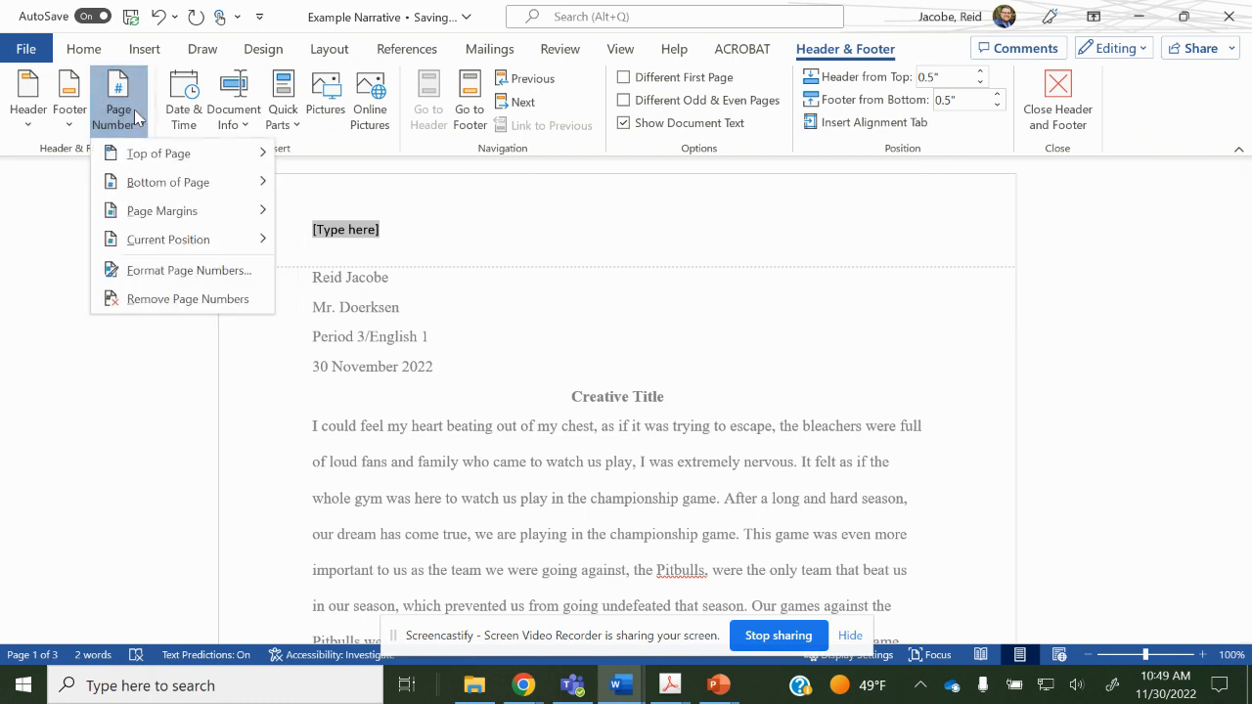
pyautogui.moveTo(201, 157)
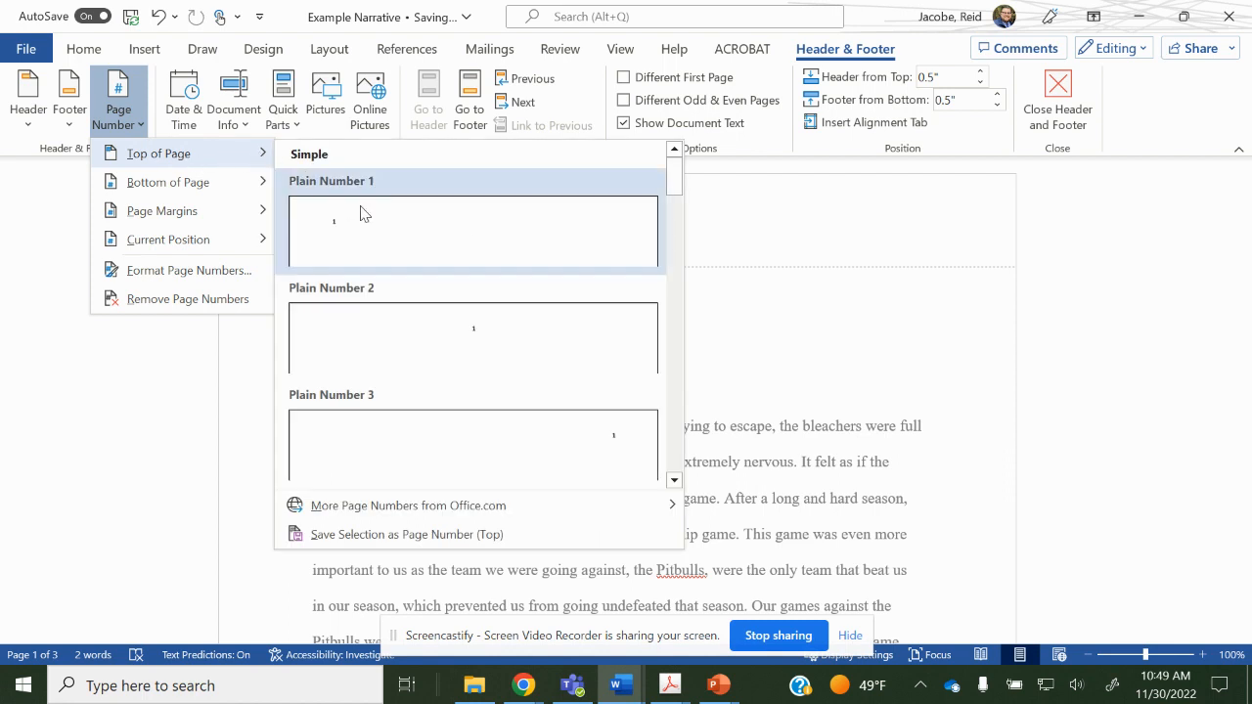
pyautogui.click(528, 432)
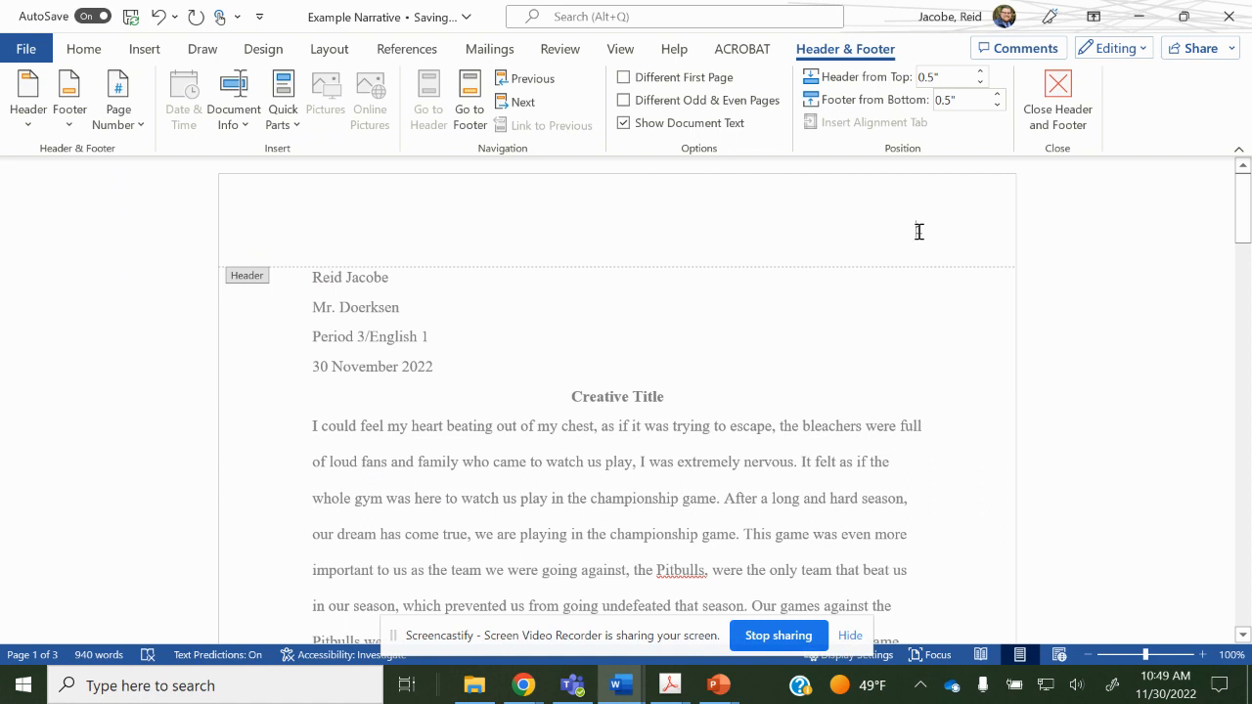
# Put the writer's surname before the header page number, set in Times New Roman 12.
pyautogui.click(918, 231)
pyautogui.write('Jacoe')
pyautogui.press('BackSpace')
pyautogui.press('BackSpace')
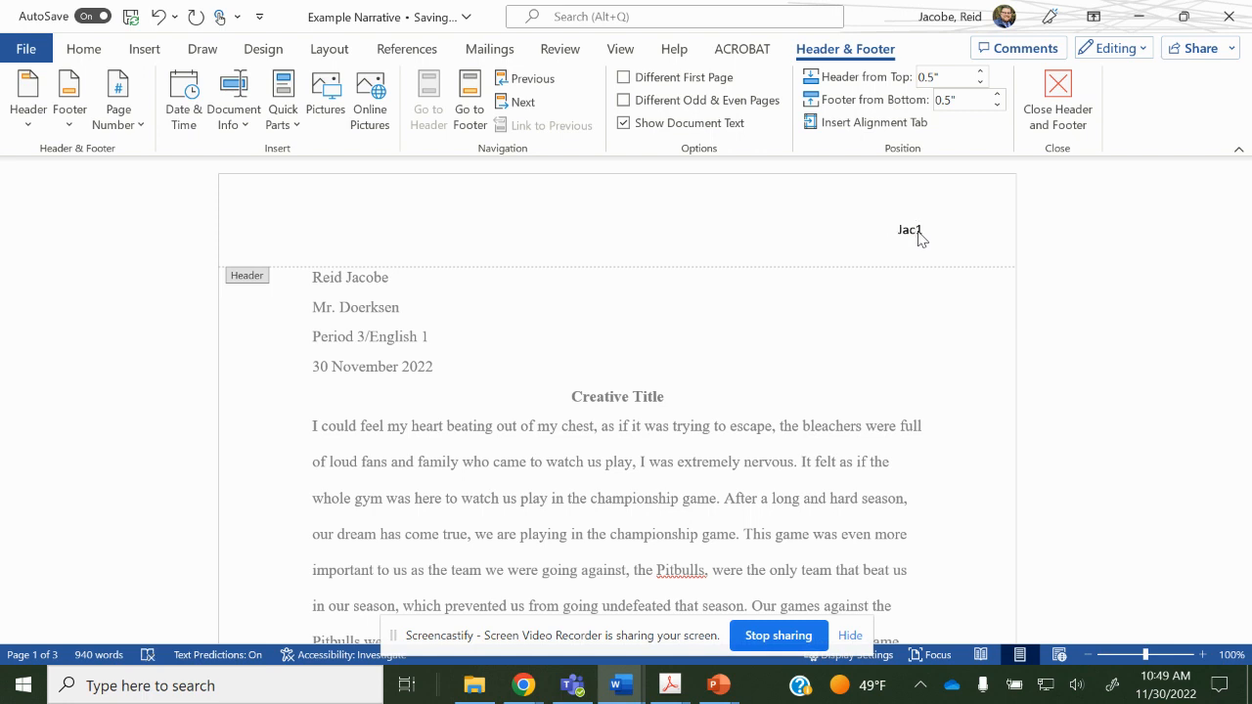
pyautogui.write('be')
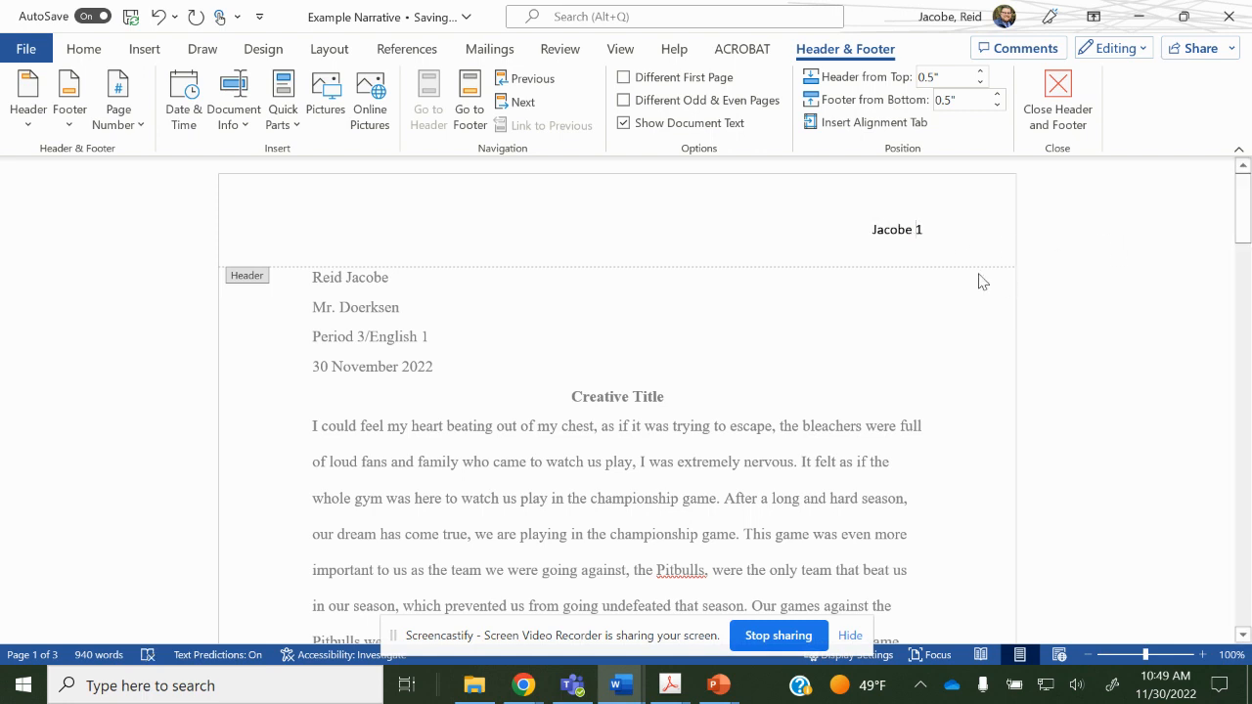
pyautogui.moveTo(861, 233); pyautogui.dragTo(943, 232)
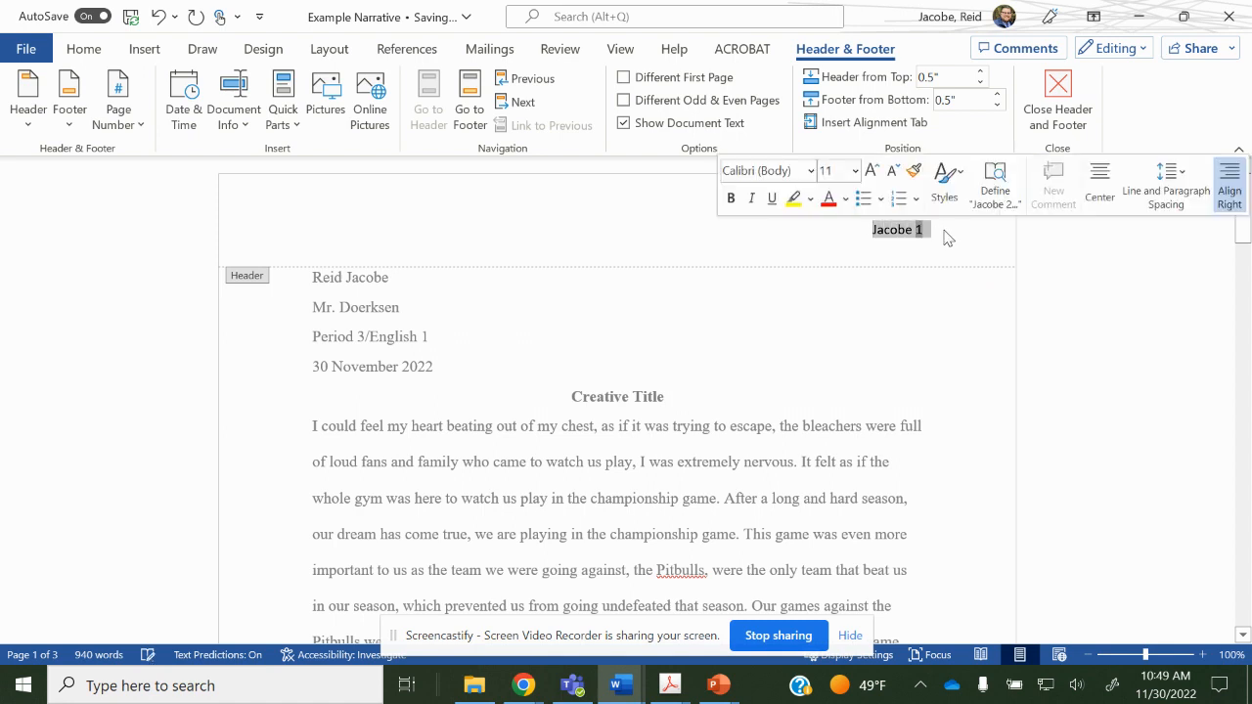
pyautogui.write('Times New Roman')
pyautogui.press('Return')
pyautogui.click(823, 170)
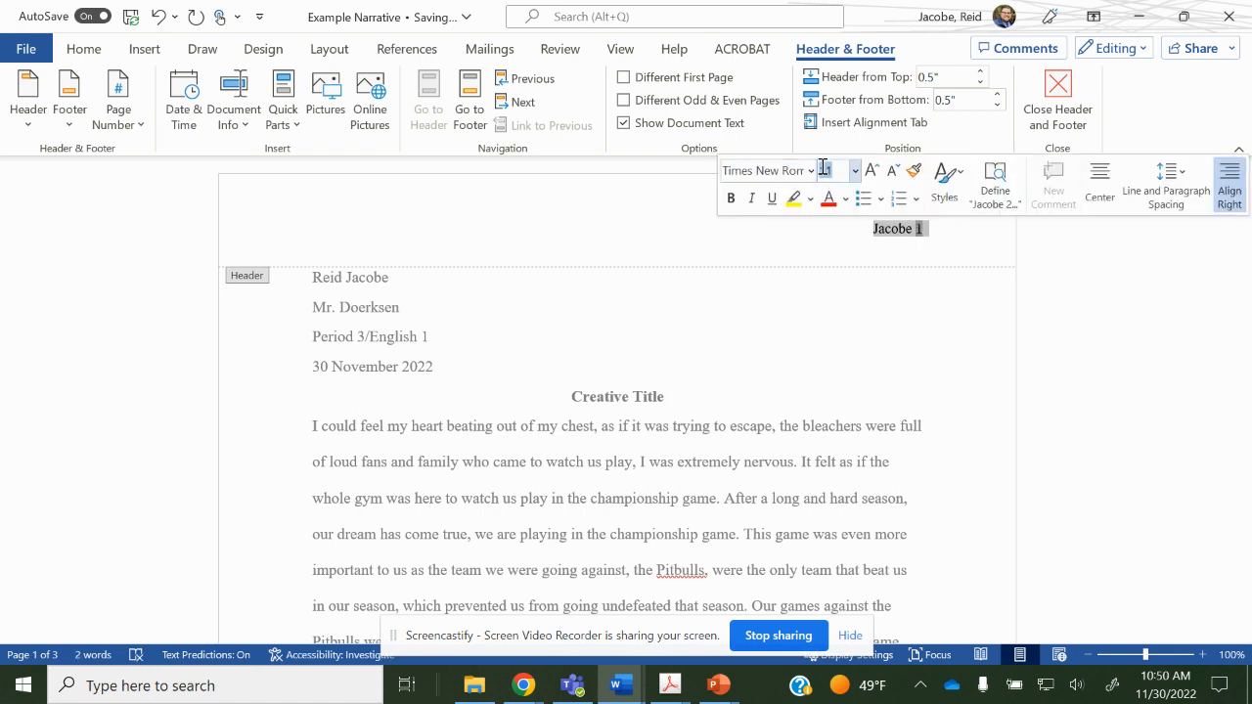
pyautogui.doubleClick(820, 343)
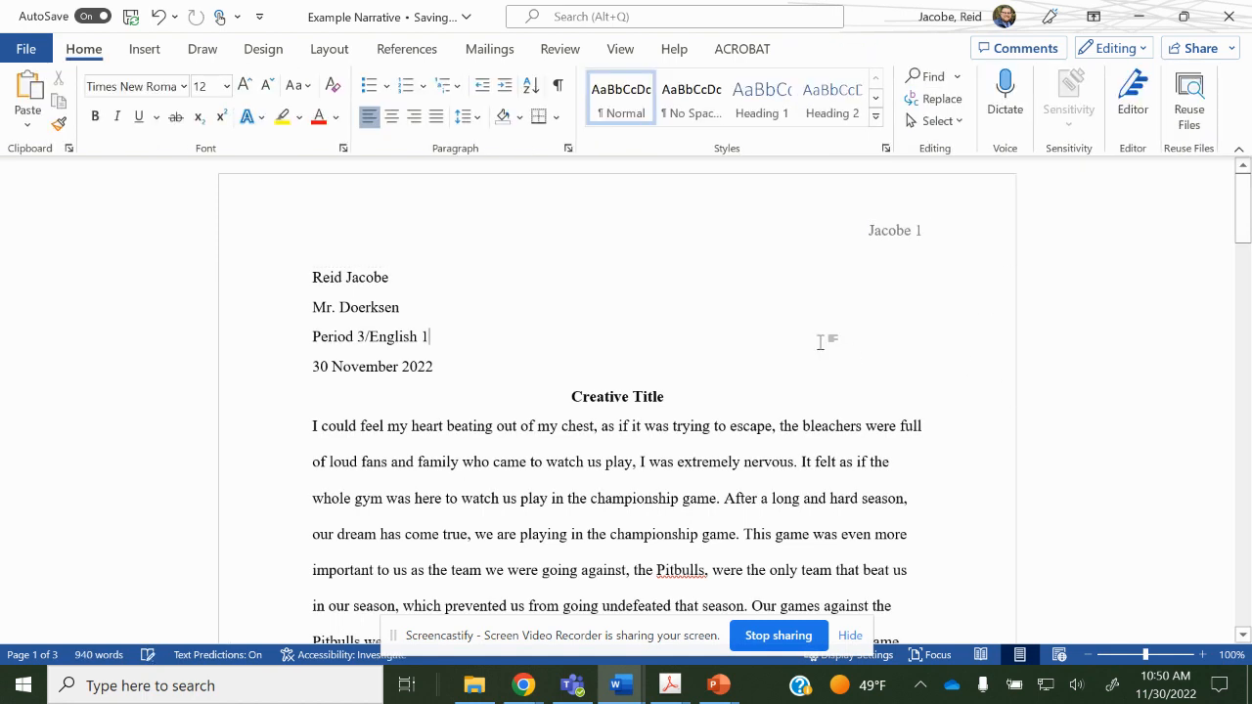
# Indent the first line of the opening paragraph 'I could feel my heart…'.
pyautogui.click(302, 424)
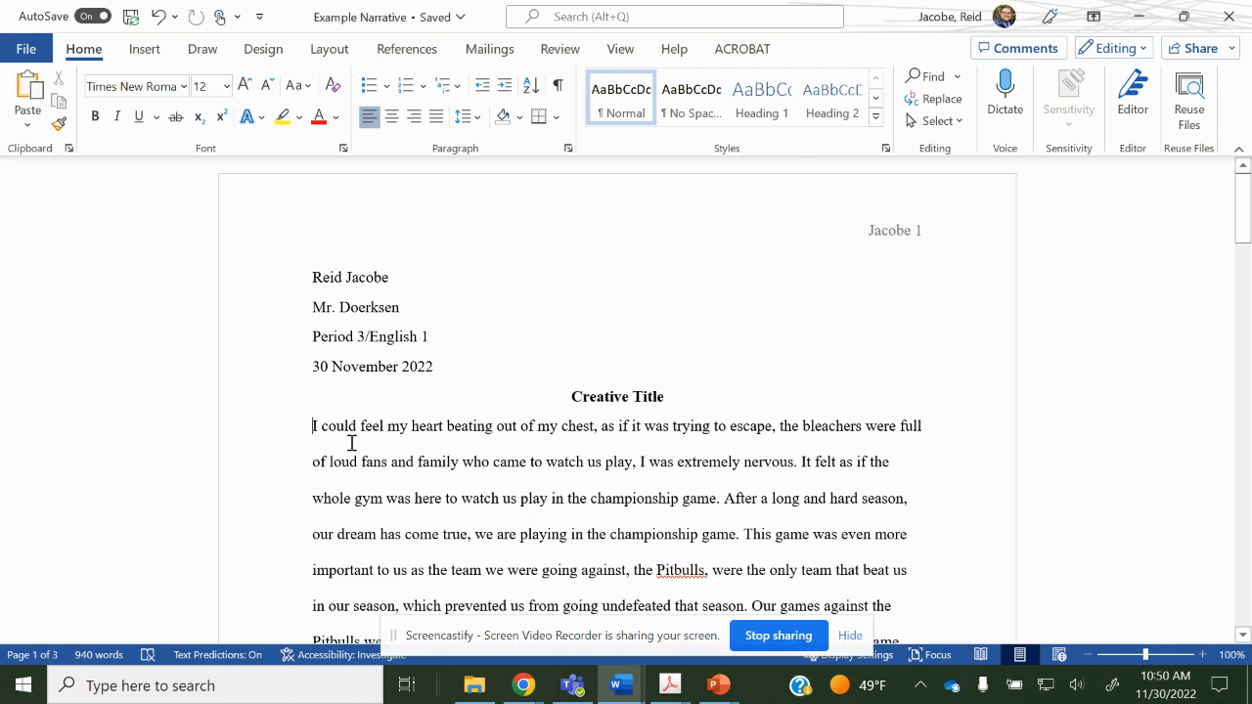
pyautogui.press('Tab')
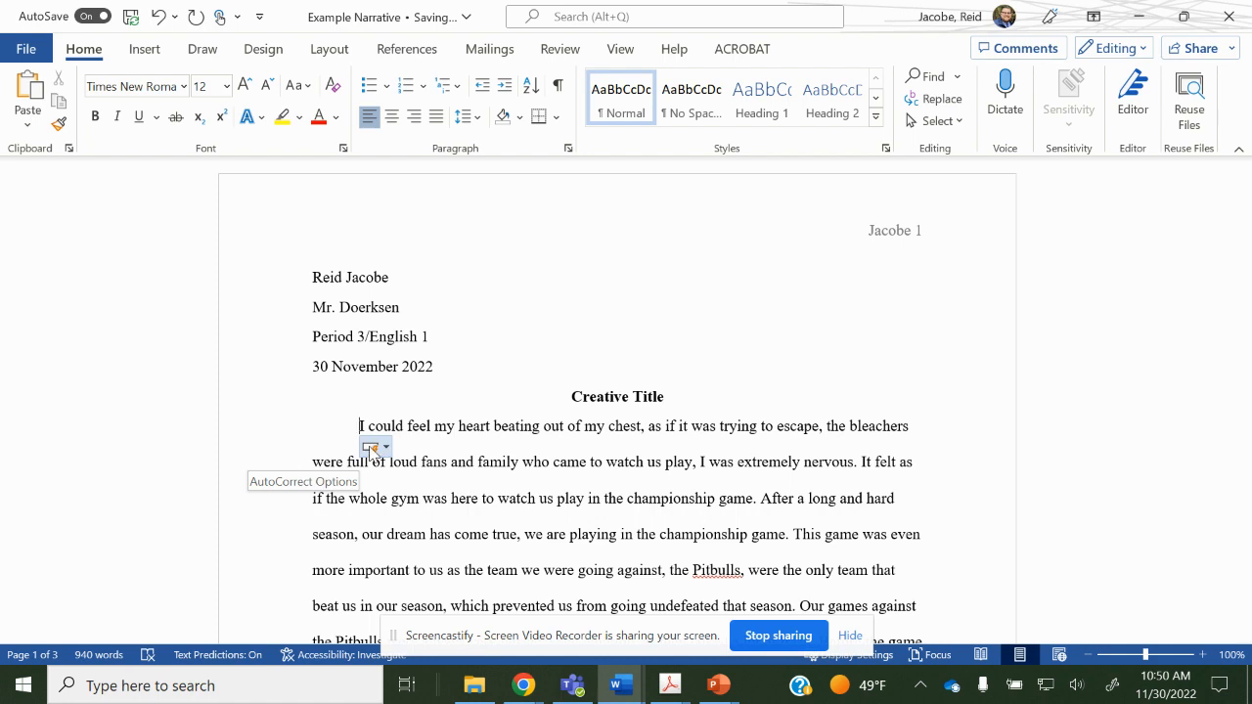
pyautogui.scroll(-1, 357, 431)
pyautogui.scroll(-4, 357, 430)
pyautogui.scroll(1, 355, 428)
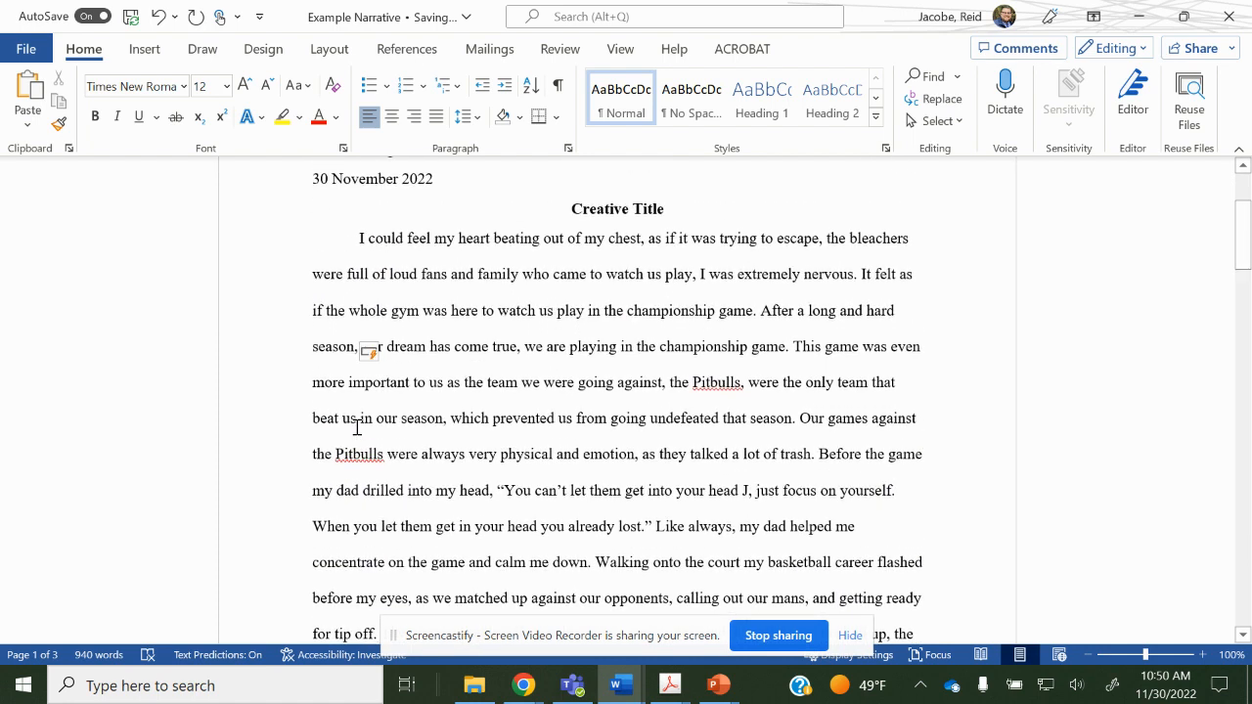
# Split the paragraph before 'we are playing' as a trial, then rejoin it.
pyautogui.click(527, 346)
pyautogui.press('Return')
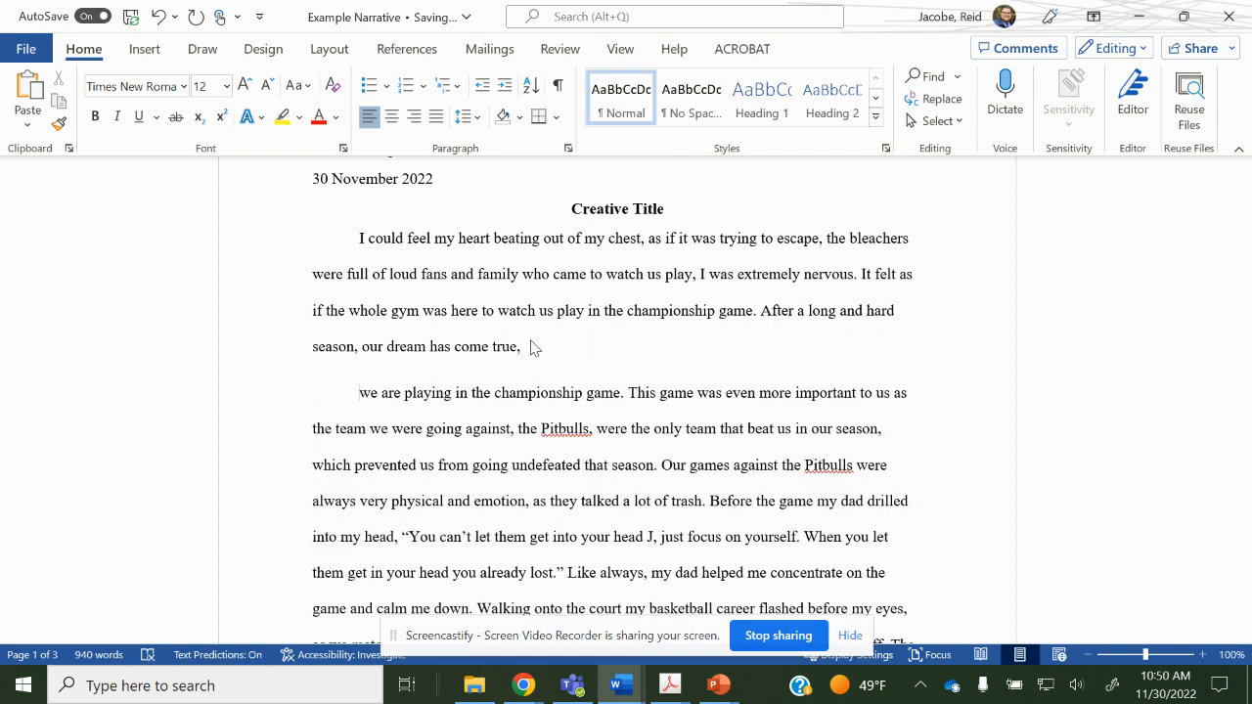
pyautogui.press('BackSpace')
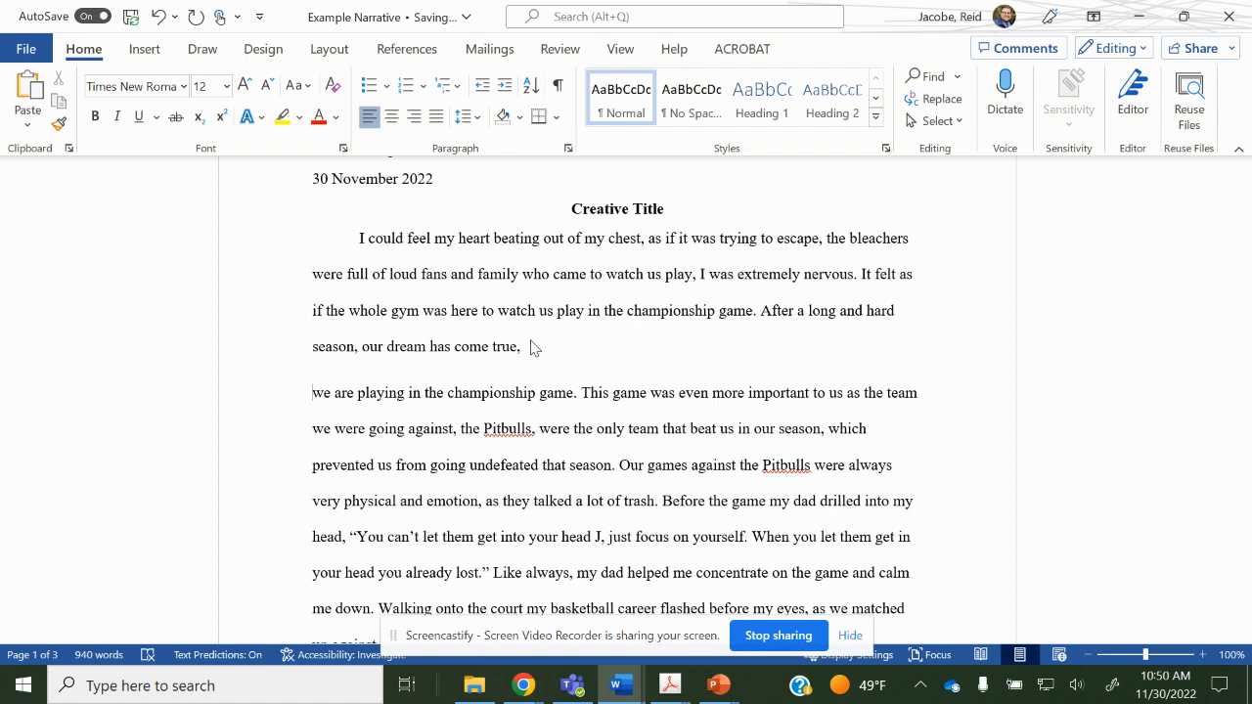
pyautogui.press('Tab')
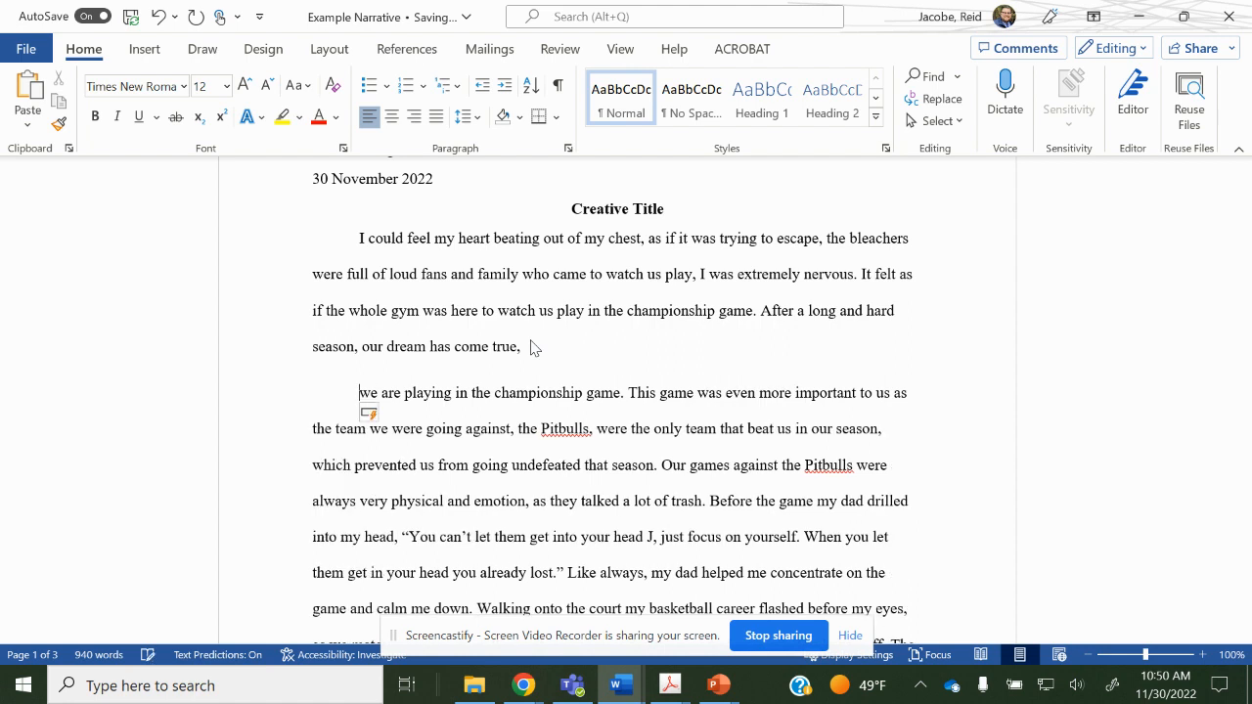
pyautogui.press('BackSpace')
pyautogui.press('BackSpace')
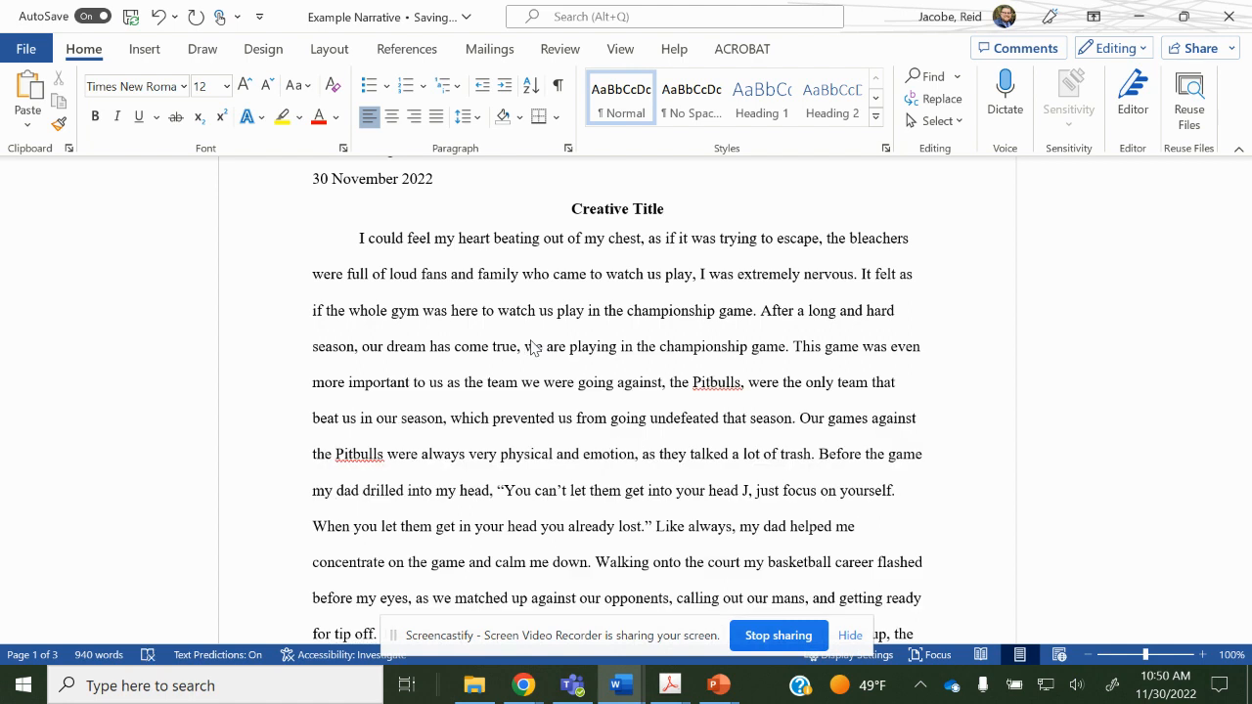